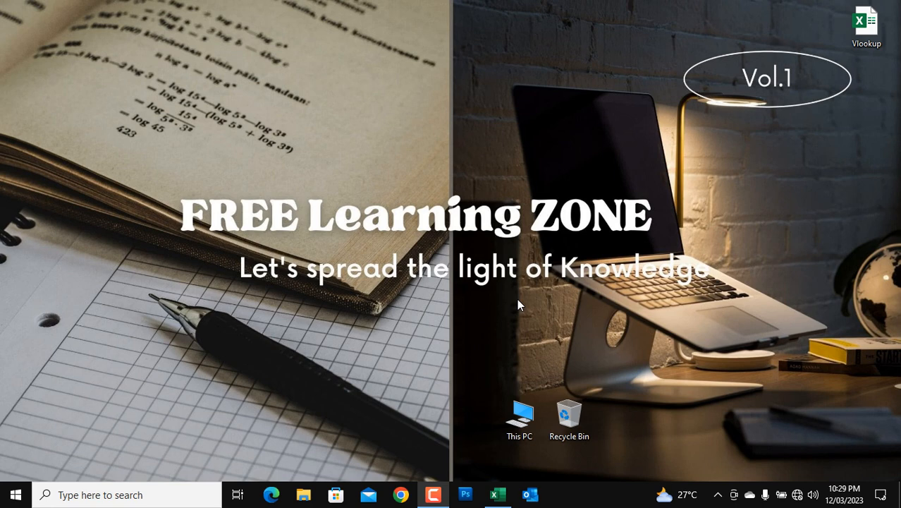
Step: Switch to the open Excel workbook Book1 and select its Sheet1 worksheet
{"action": "left_click", "coordinate": [498, 494]}
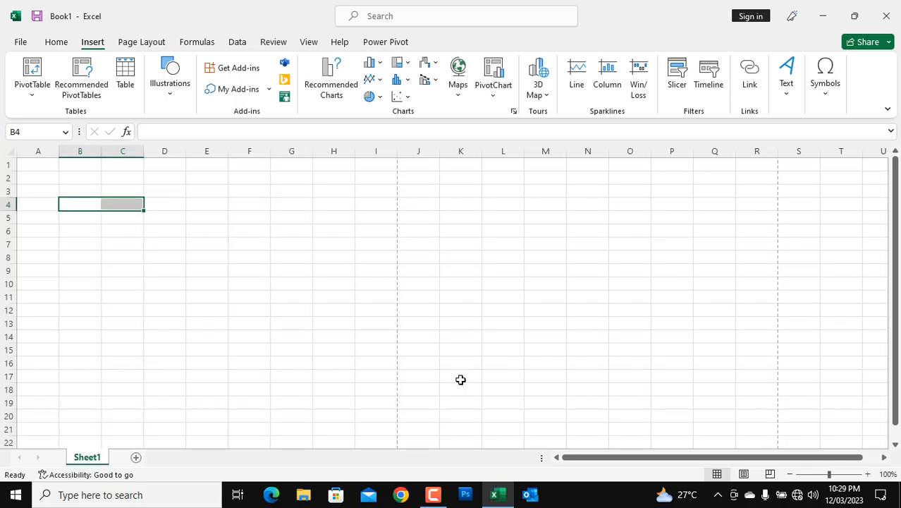
{"action": "left_click", "coordinate": [113, 217]}
{"action": "left_click", "coordinate": [77, 177]}
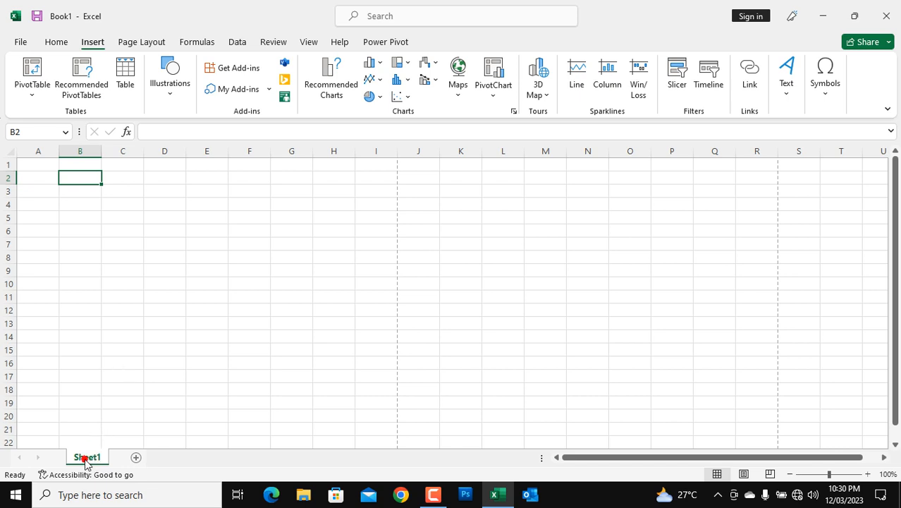
{"action": "left_click", "coordinate": [85, 460]}
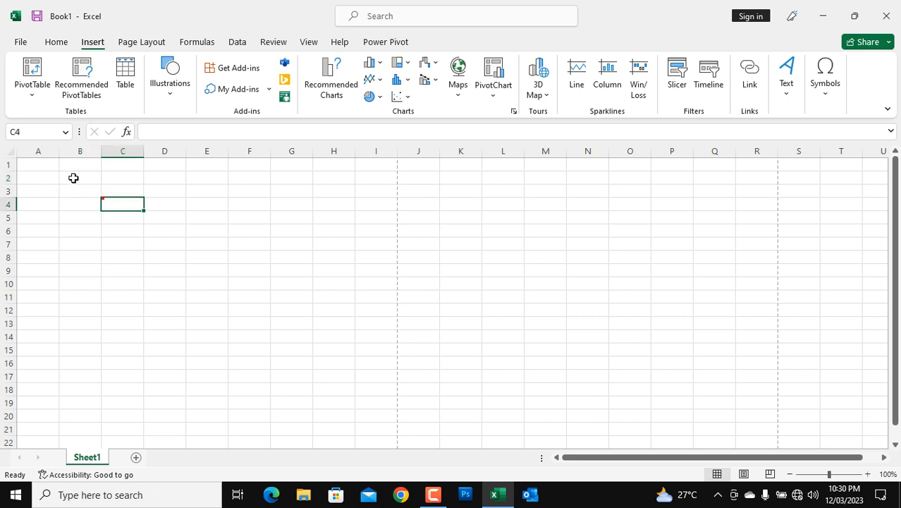
{"action": "left_click", "coordinate": [83, 231]}
{"action": "left_click_drag", "start_coordinate": [188, 228], "coordinate": [164, 219]}
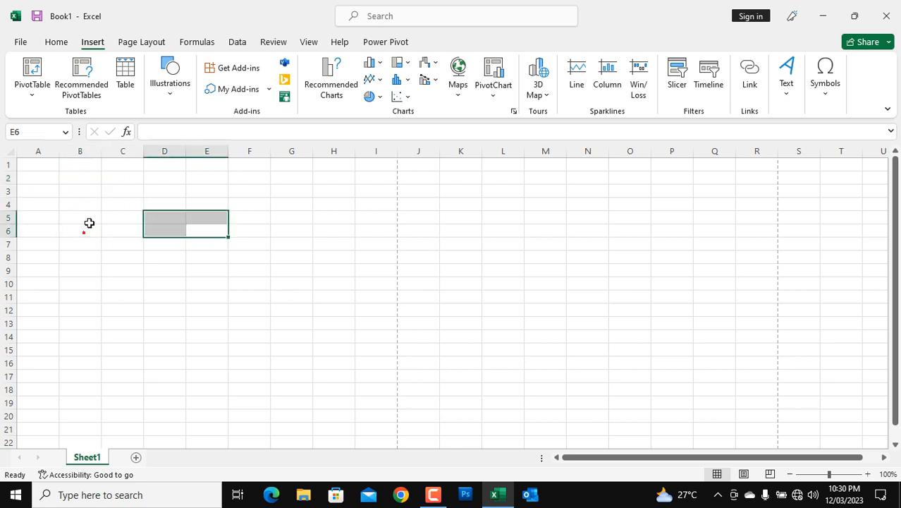
{"action": "left_click", "coordinate": [108, 231]}
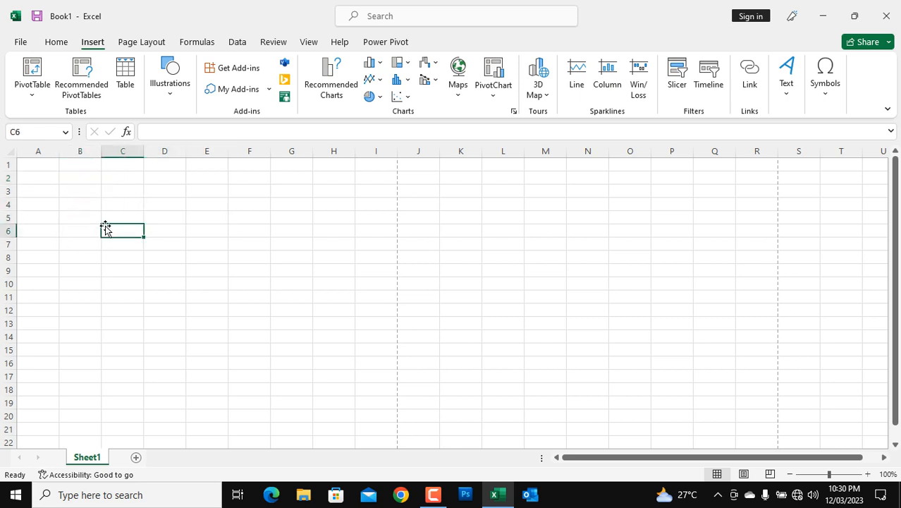
{"action": "left_click", "coordinate": [111, 189]}
{"action": "left_click", "coordinate": [205, 191]}
Step: Select cells B3 and C3 in turn to examine how each cell's address is shown
{"action": "left_click", "coordinate": [73, 191]}
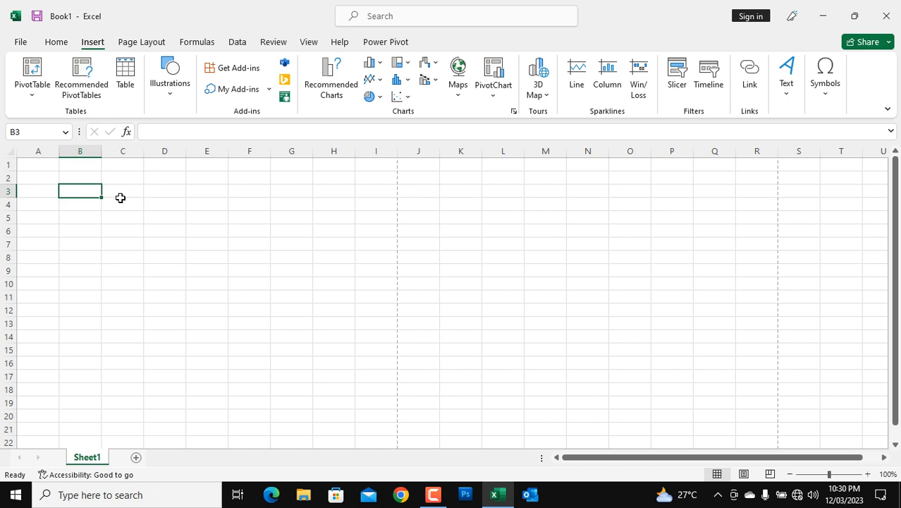
{"action": "left_click", "coordinate": [84, 192]}
{"action": "left_click", "coordinate": [89, 212]}
{"action": "left_click", "coordinate": [81, 191]}
{"action": "left_click", "coordinate": [129, 190]}
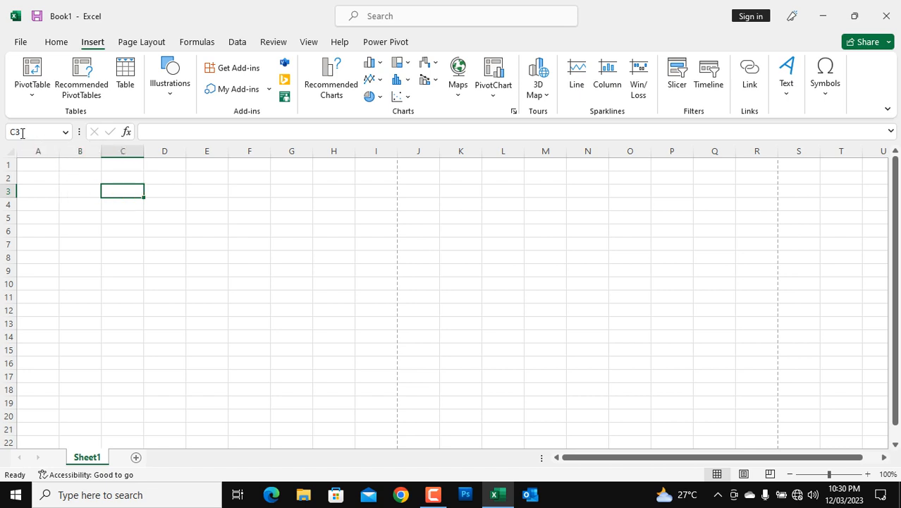
{"action": "left_click", "coordinate": [125, 196]}
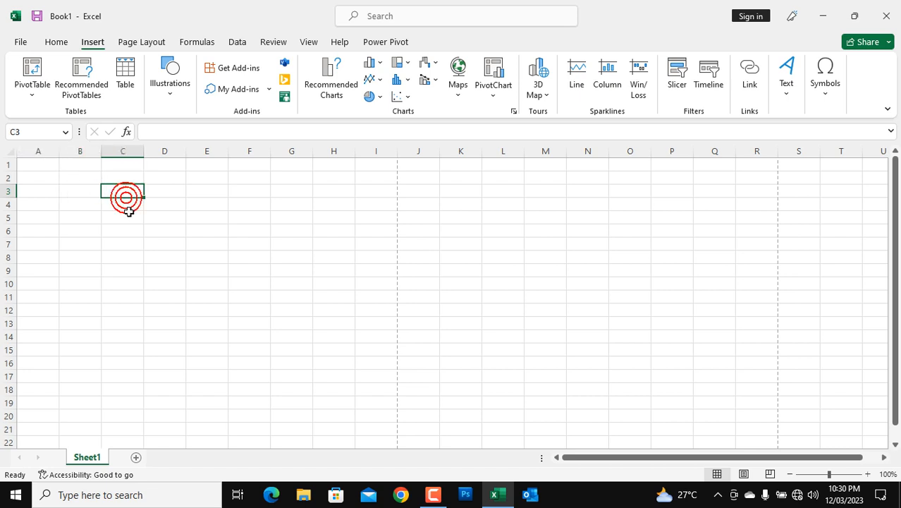
Step: Select the whole of column A and its first cell A1 to examine how columns are labelled
{"action": "left_click_drag", "start_coordinate": [106, 252], "coordinate": [107, 248]}
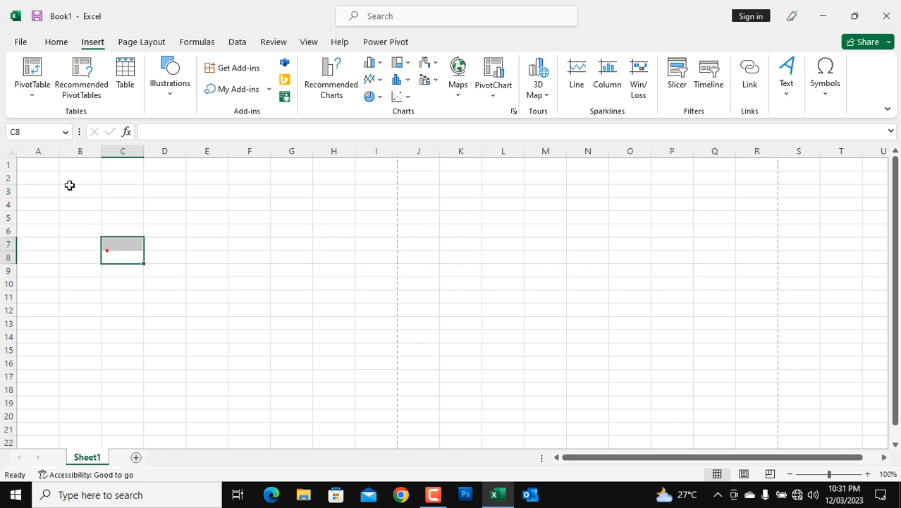
{"action": "left_click", "coordinate": [39, 151]}
{"action": "left_click_drag", "start_coordinate": [81, 185], "coordinate": [127, 205]}
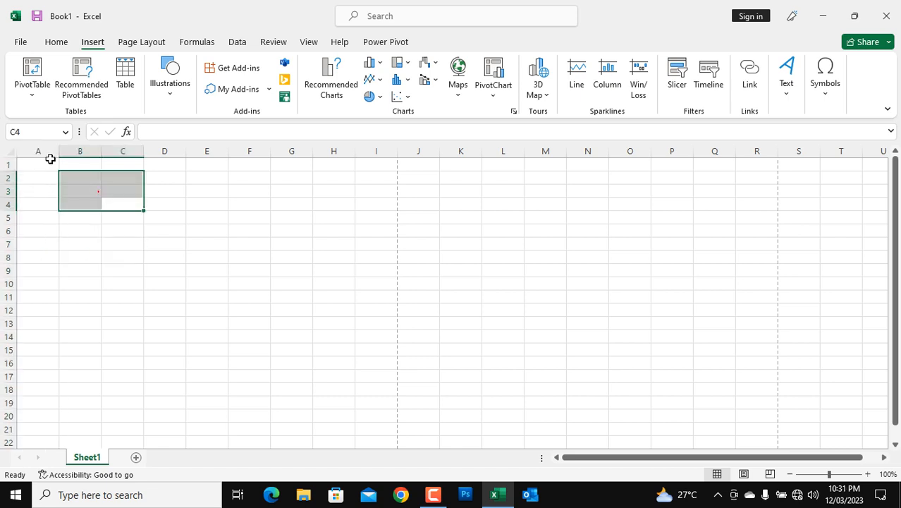
{"action": "left_click", "coordinate": [43, 152]}
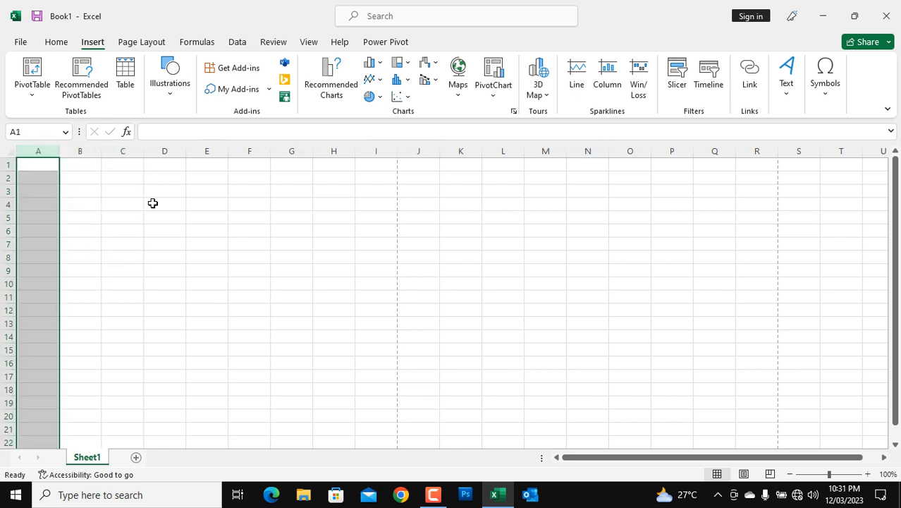
{"action": "left_click_drag", "start_coordinate": [188, 244], "coordinate": [180, 244]}
{"action": "left_click", "coordinate": [45, 151]}
{"action": "left_click", "coordinate": [42, 165]}
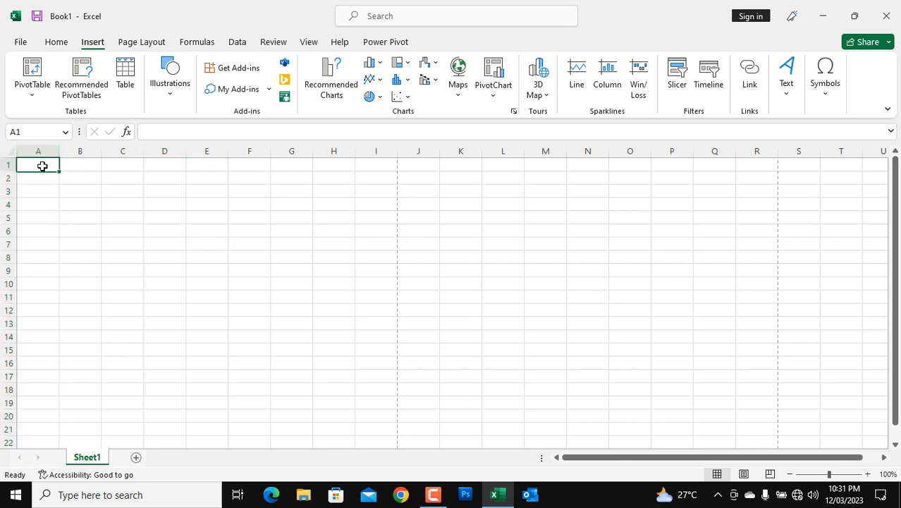
{"action": "left_click", "coordinate": [48, 149]}
{"action": "left_click", "coordinate": [48, 165]}
Step: Examine the column headings beyond Z by selecting columns AA, AB, AC and AD one after another
{"action": "left_click", "coordinate": [884, 457]}
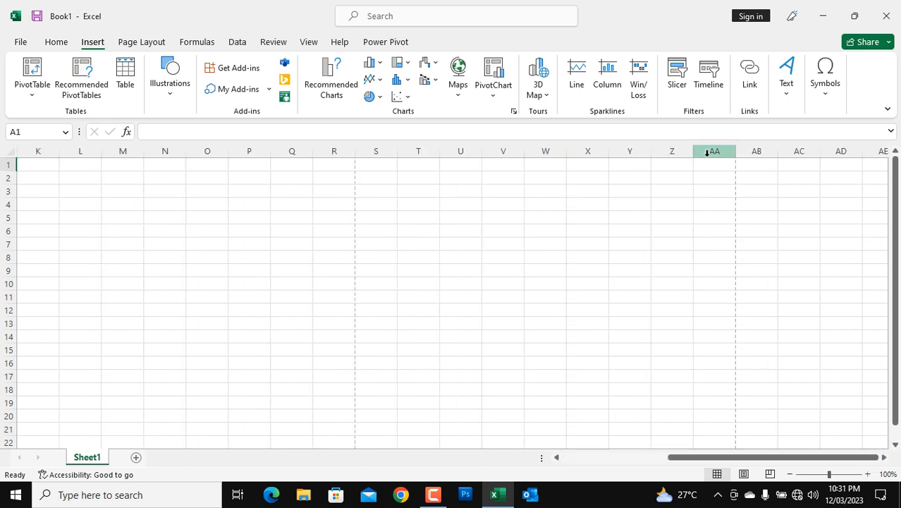
{"action": "left_click", "coordinate": [674, 152]}
{"action": "left_click", "coordinate": [713, 151]}
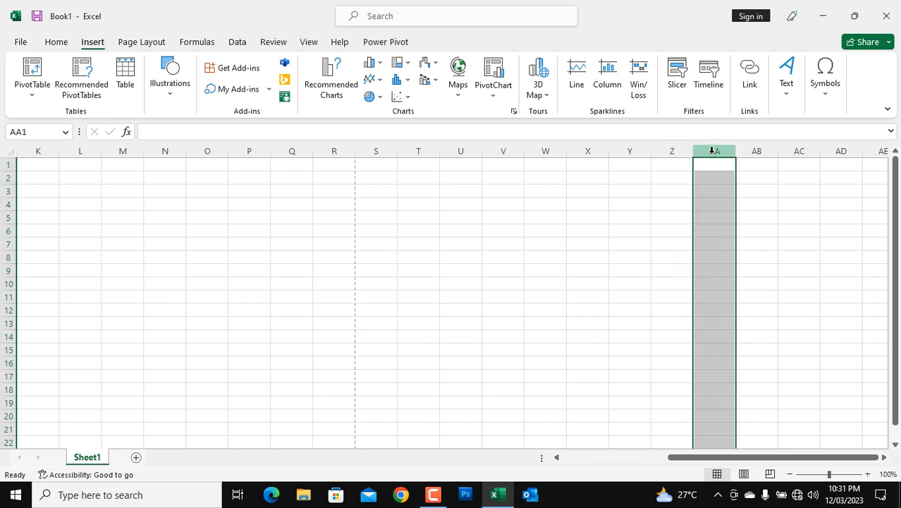
{"action": "left_click", "coordinate": [758, 150]}
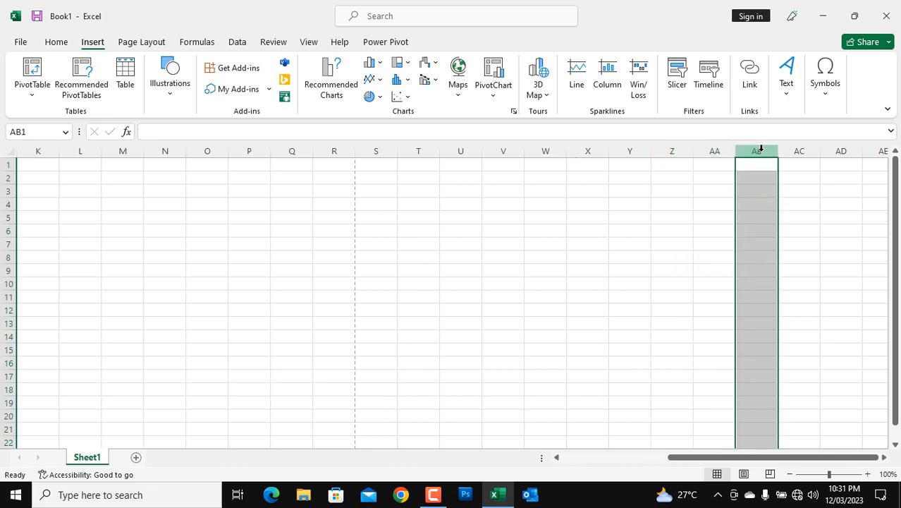
{"action": "left_click", "coordinate": [798, 150]}
{"action": "left_click", "coordinate": [841, 150]}
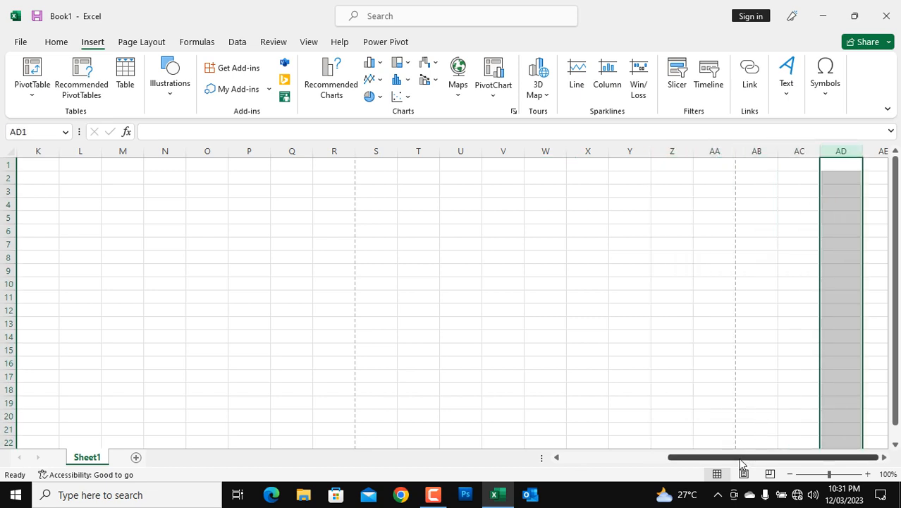
Step: Go from cell A1 to the last column of row 1 and select the whole column XFD
{"action": "left_click_drag", "start_coordinate": [742, 459], "coordinate": [464, 455]}
{"action": "left_click_drag", "start_coordinate": [322, 340], "coordinate": [293, 338]}
{"action": "left_click", "coordinate": [26, 168]}
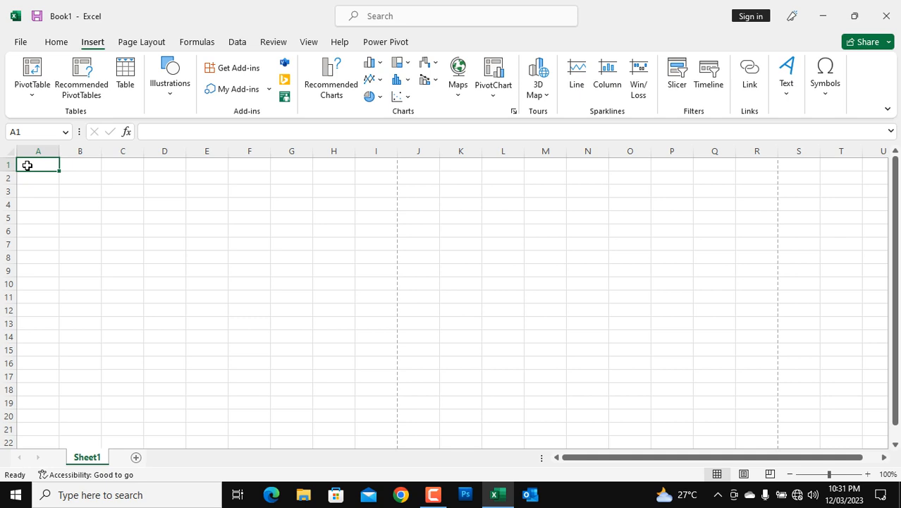
{"action": "key", "text": "ctrl+Right"}
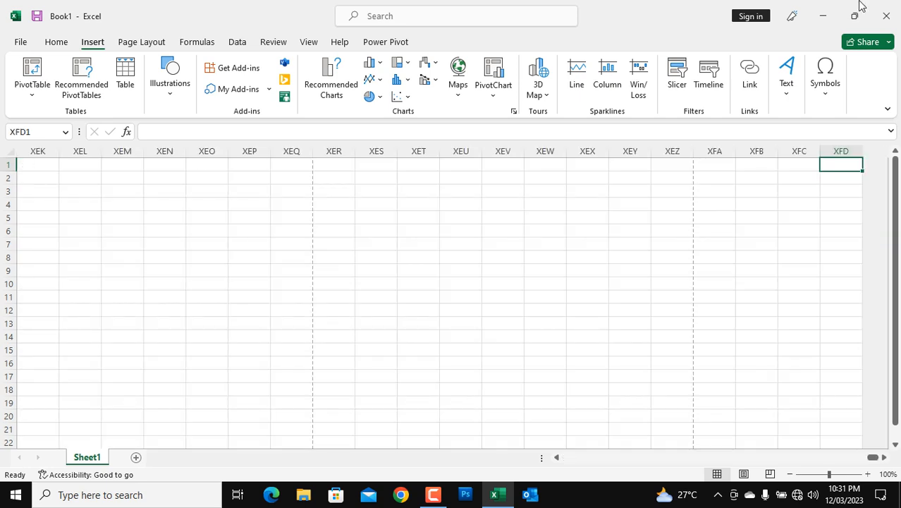
{"action": "left_click", "coordinate": [840, 151]}
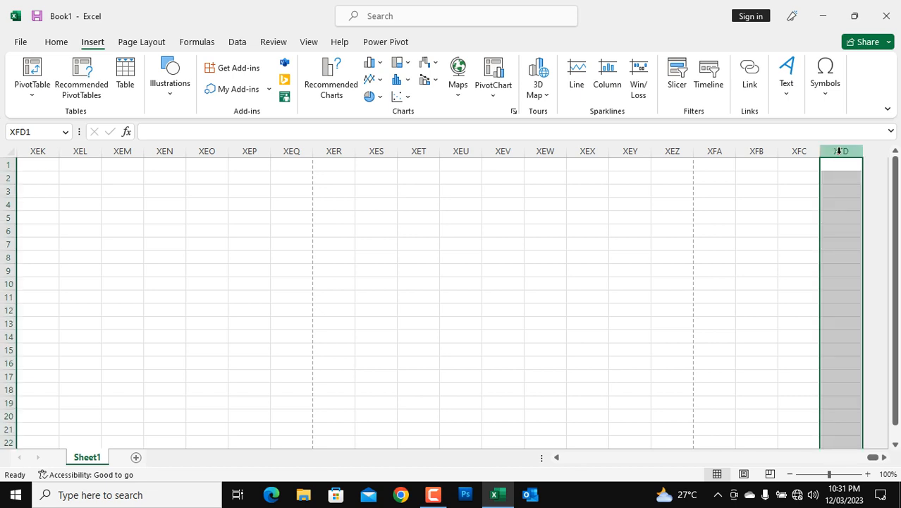
{"action": "left_click", "coordinate": [834, 163]}
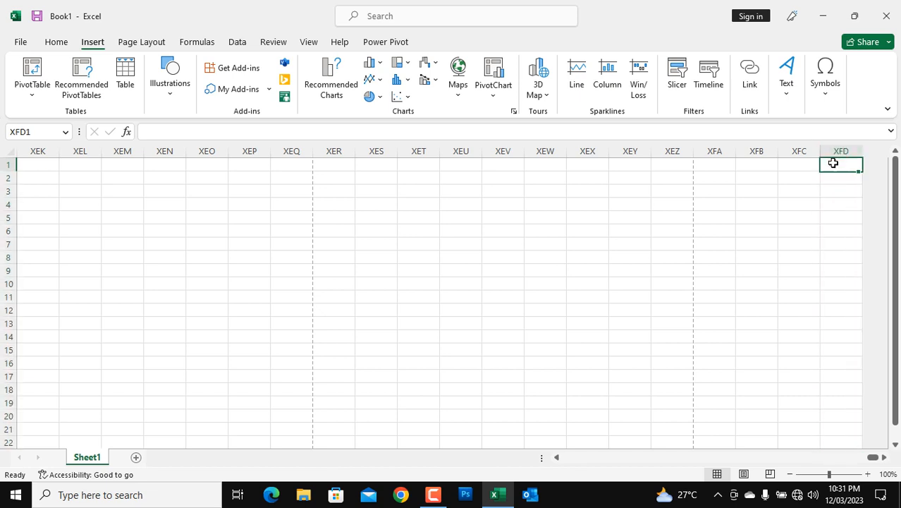
{"action": "left_click", "coordinate": [833, 151]}
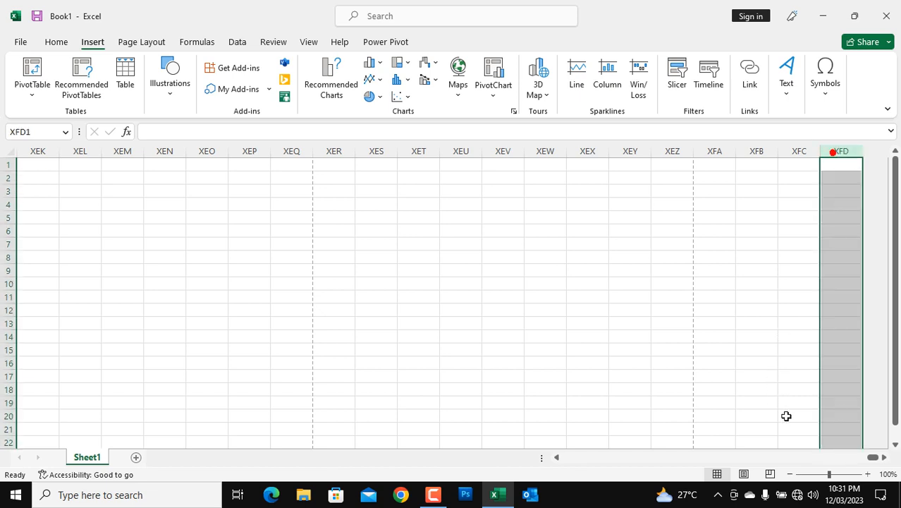
{"action": "left_click", "coordinate": [837, 163]}
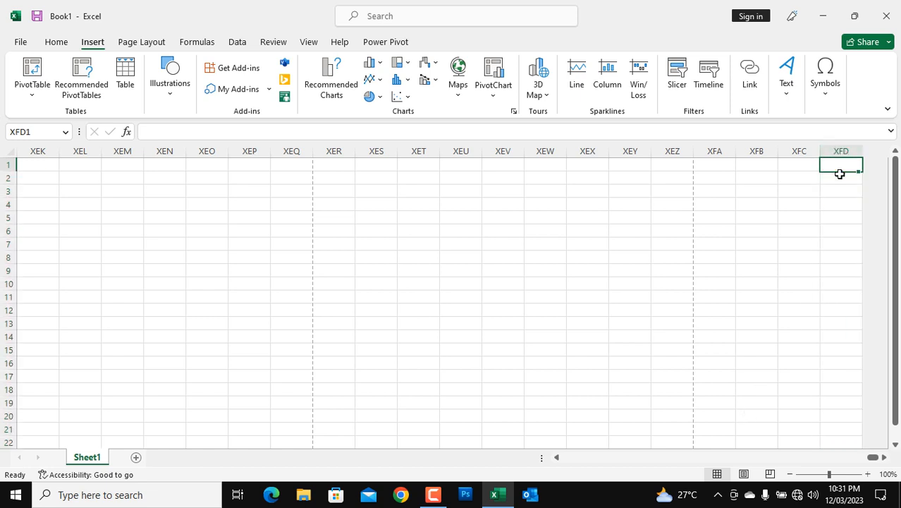
Step: Return to cell A1 and select columns A and B in turn to examine the vertical columns
{"action": "key", "text": "ctrl+Home"}
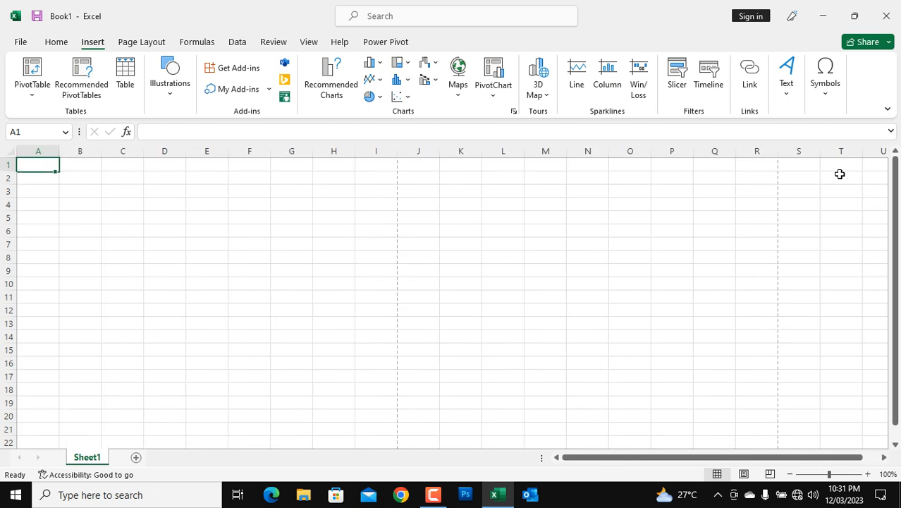
{"action": "left_click", "coordinate": [307, 243]}
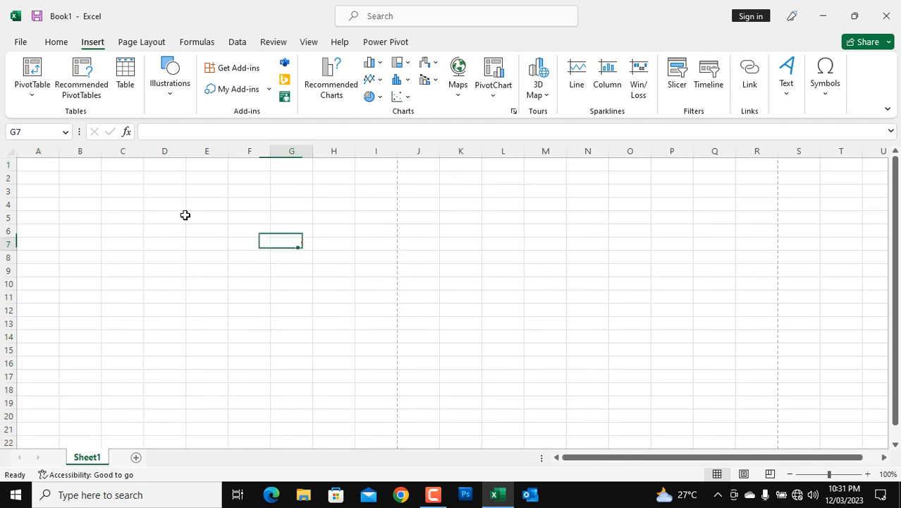
{"action": "left_click", "coordinate": [43, 153]}
{"action": "left_click", "coordinate": [104, 178]}
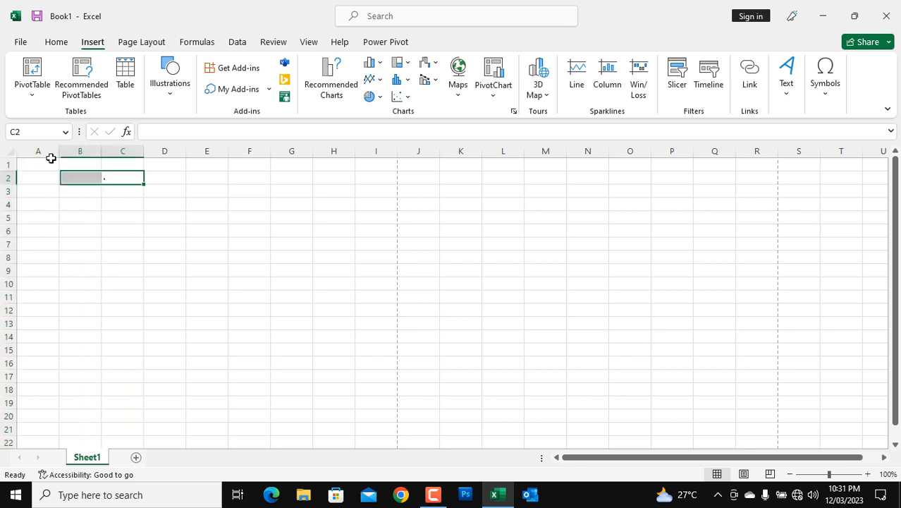
{"action": "left_click", "coordinate": [46, 155]}
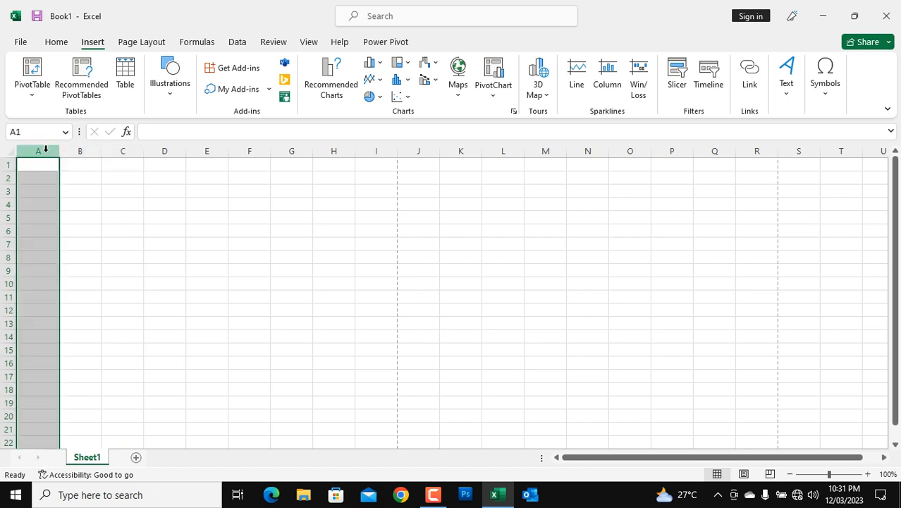
{"action": "left_click", "coordinate": [89, 149]}
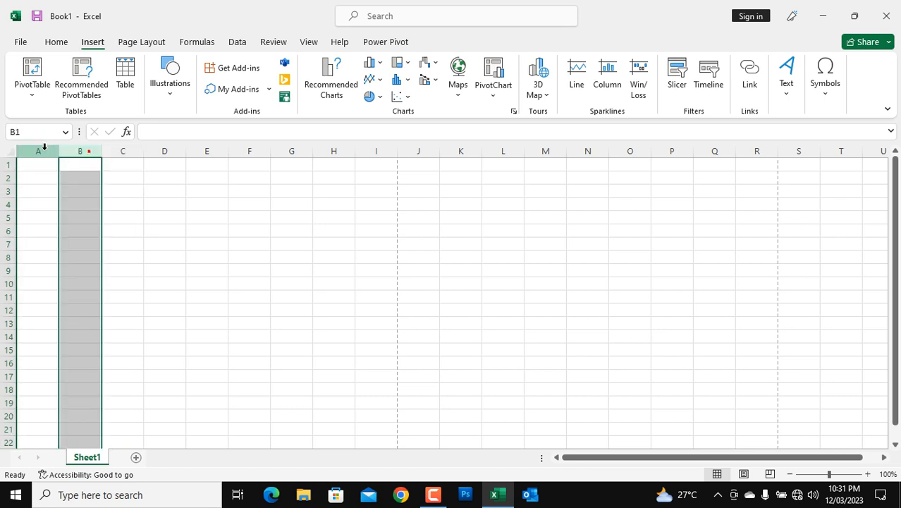
{"action": "left_click", "coordinate": [41, 149]}
{"action": "left_click", "coordinate": [40, 155]}
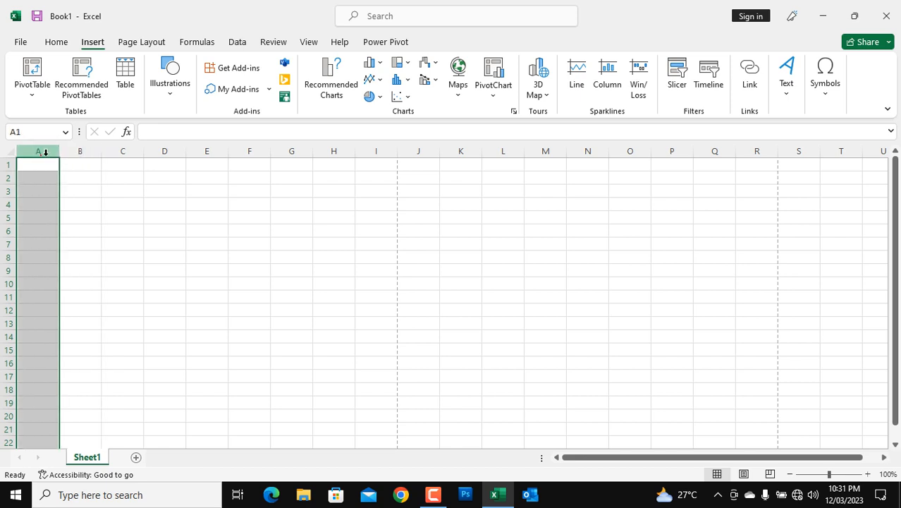
{"action": "left_click", "coordinate": [70, 190]}
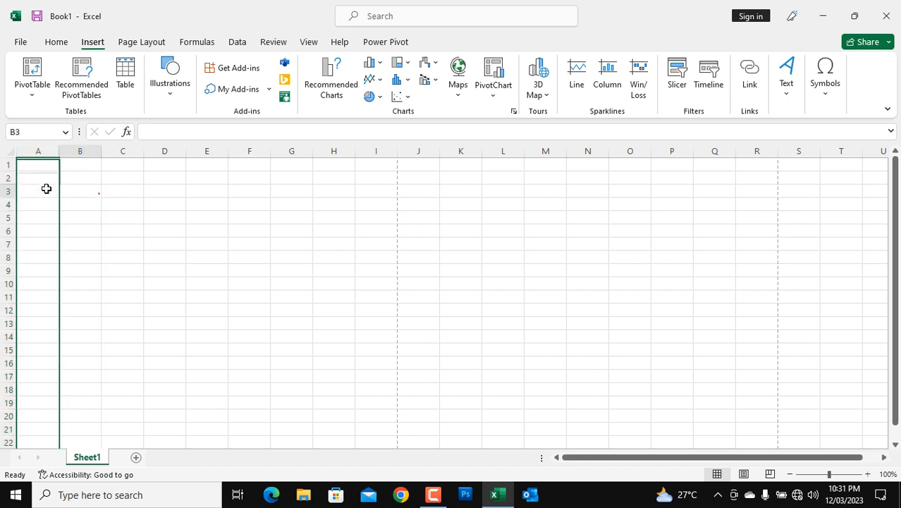
Step: Select rows 1 and 2 in turn to examine the horizontal rows
{"action": "left_click", "coordinate": [10, 165]}
{"action": "left_click", "coordinate": [6, 178]}
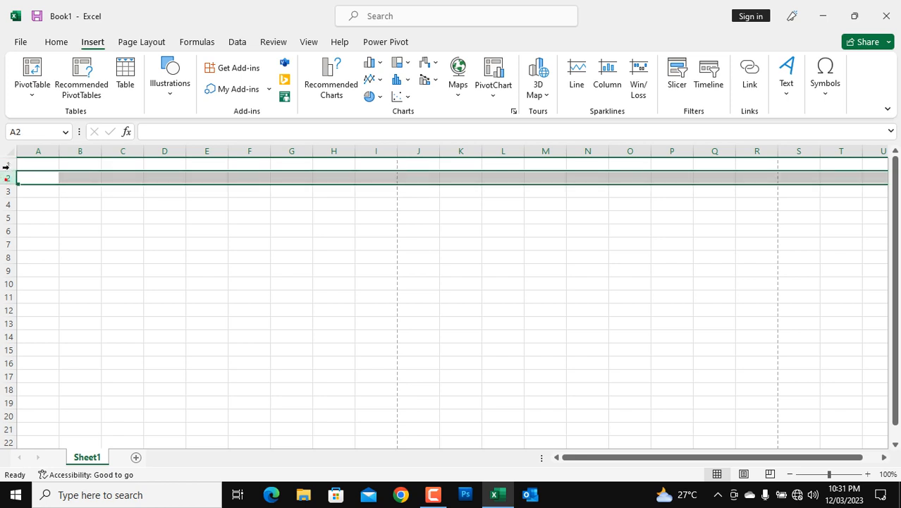
{"action": "left_click", "coordinate": [5, 167]}
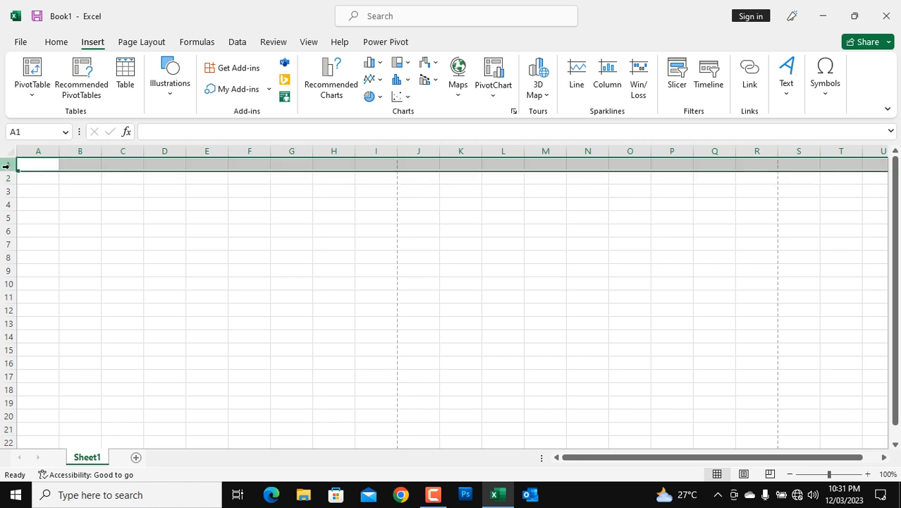
Step: Select cell B2, cell C6, row 1 and column A in turn to compare cells, rows and columns
{"action": "left_click", "coordinate": [62, 189]}
{"action": "left_click", "coordinate": [82, 177]}
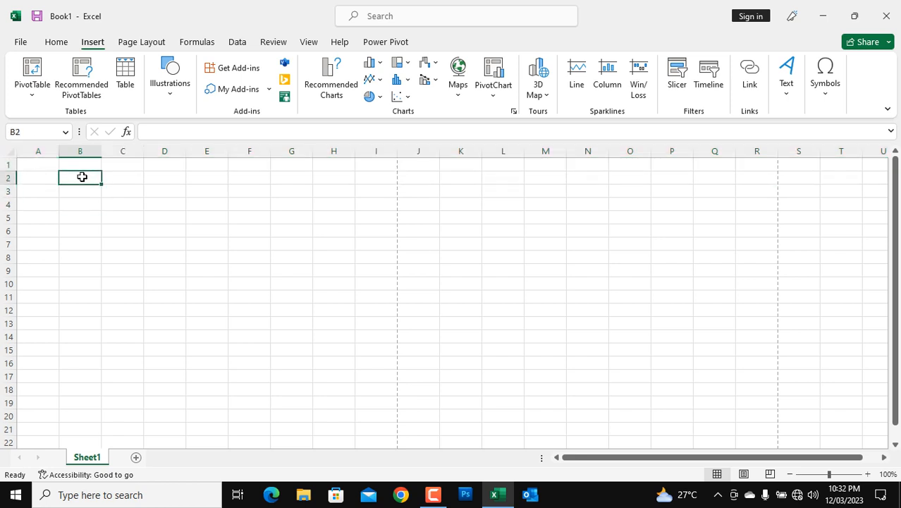
{"action": "left_click", "coordinate": [116, 234]}
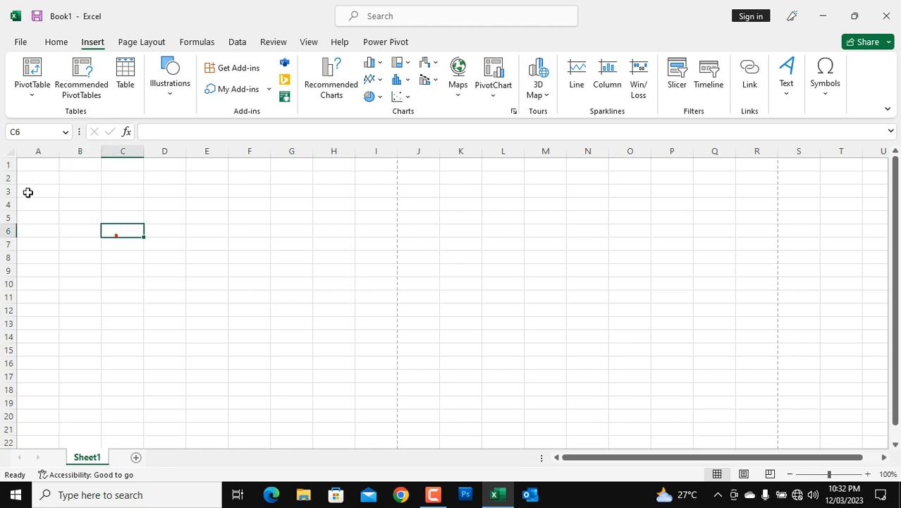
{"action": "left_click", "coordinate": [6, 164]}
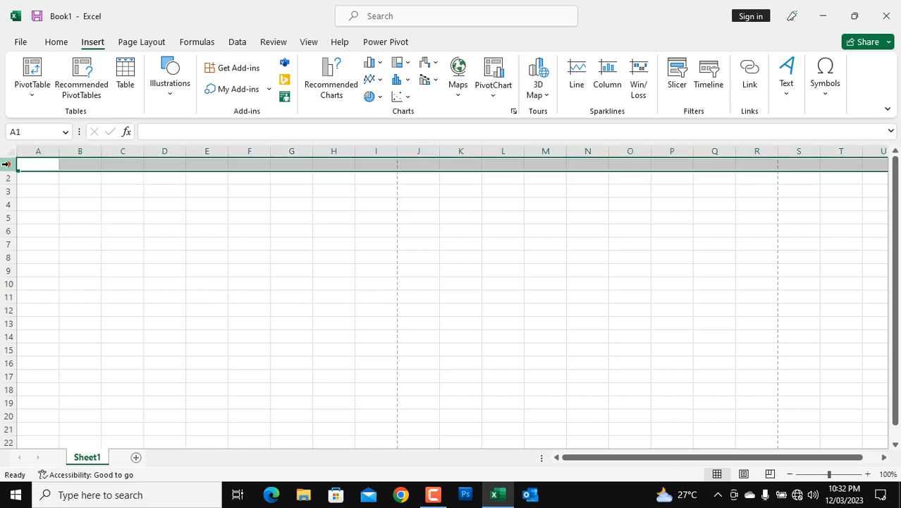
{"action": "left_click", "coordinate": [34, 152]}
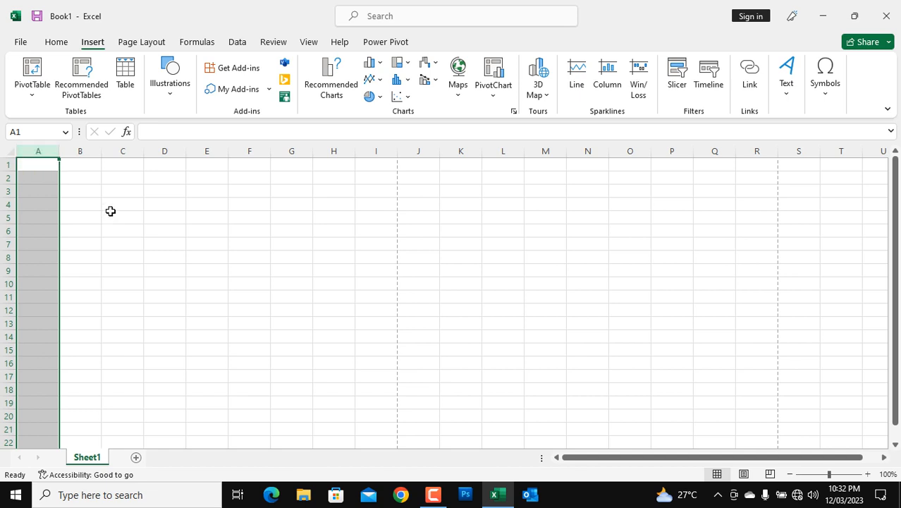
Step: Select cell B3, row 1, cell C4 and cell B3 again to compare single cells with a whole row
{"action": "left_click", "coordinate": [75, 191]}
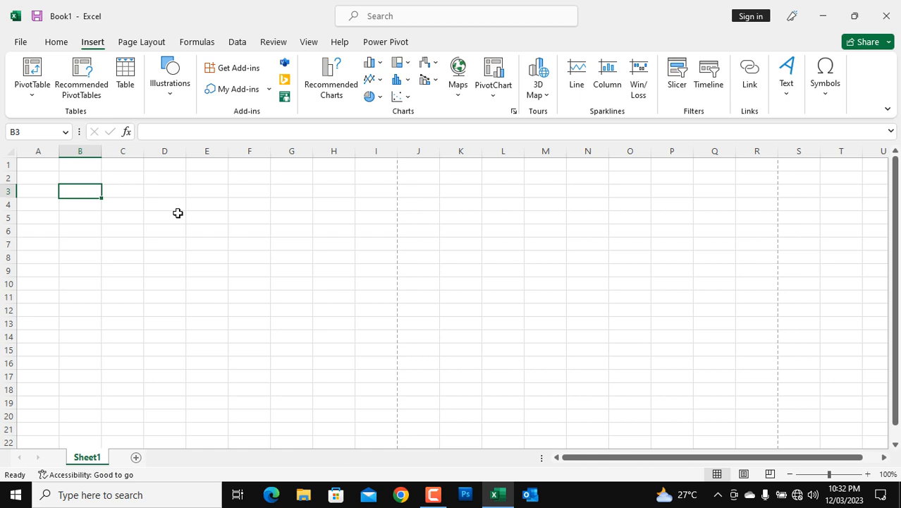
{"action": "left_click", "coordinate": [10, 164]}
{"action": "left_click", "coordinate": [106, 205]}
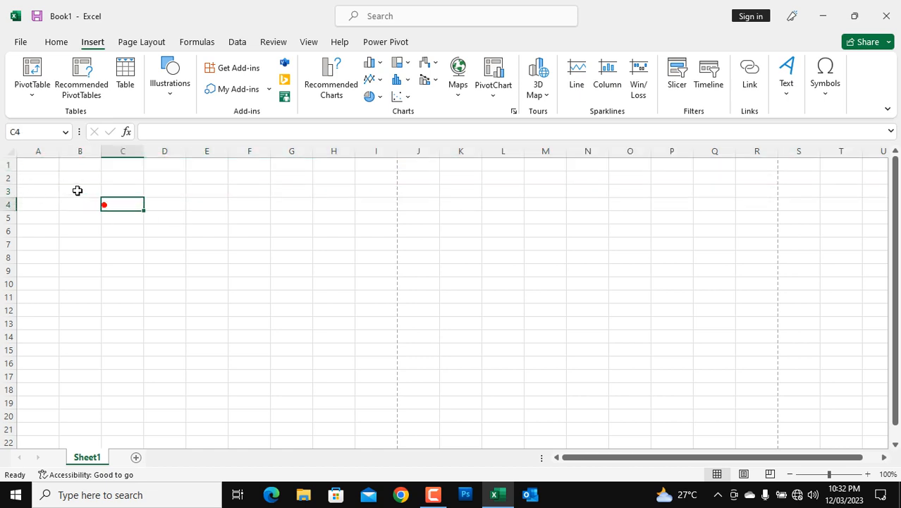
{"action": "left_click", "coordinate": [75, 194]}
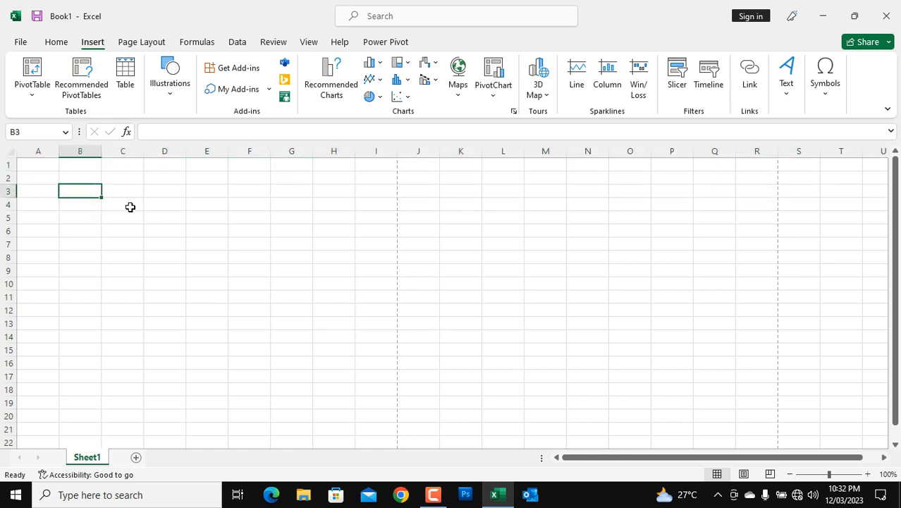
Step: Alternate between selecting column B and its cells B3 and B6 to examine how the column letter forms the cell address
{"action": "left_click", "coordinate": [80, 151]}
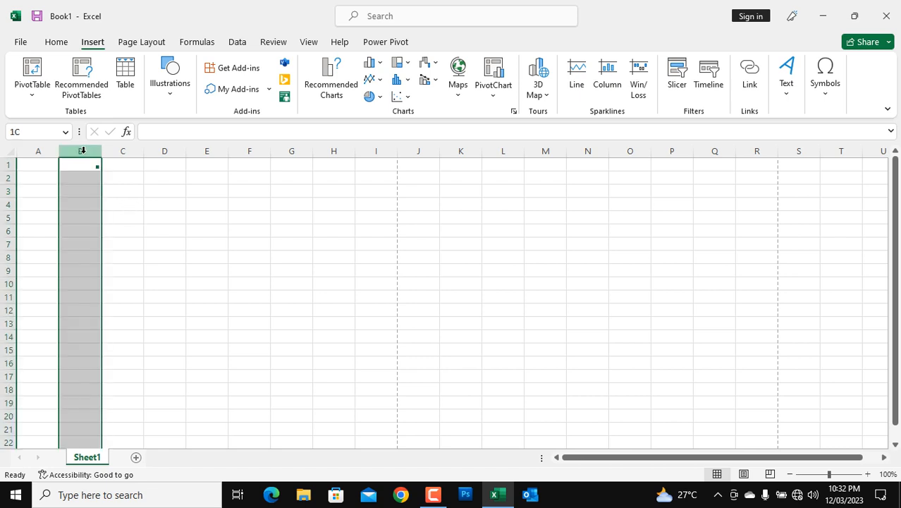
{"action": "left_click", "coordinate": [69, 197]}
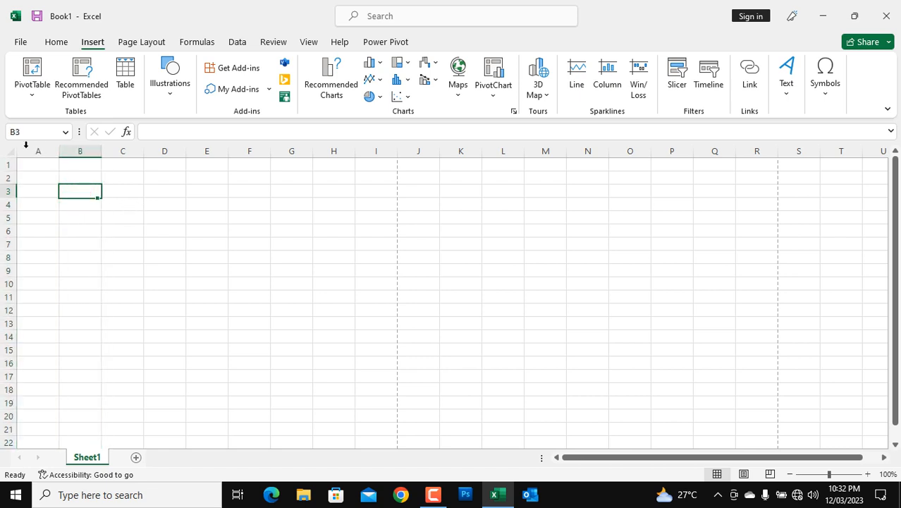
{"action": "left_click", "coordinate": [91, 229]}
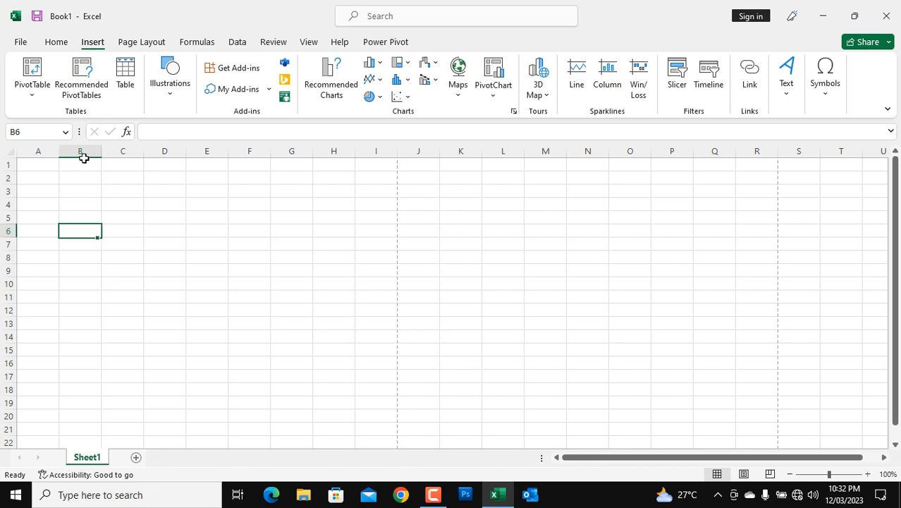
{"action": "left_click", "coordinate": [83, 151]}
{"action": "left_click", "coordinate": [82, 195]}
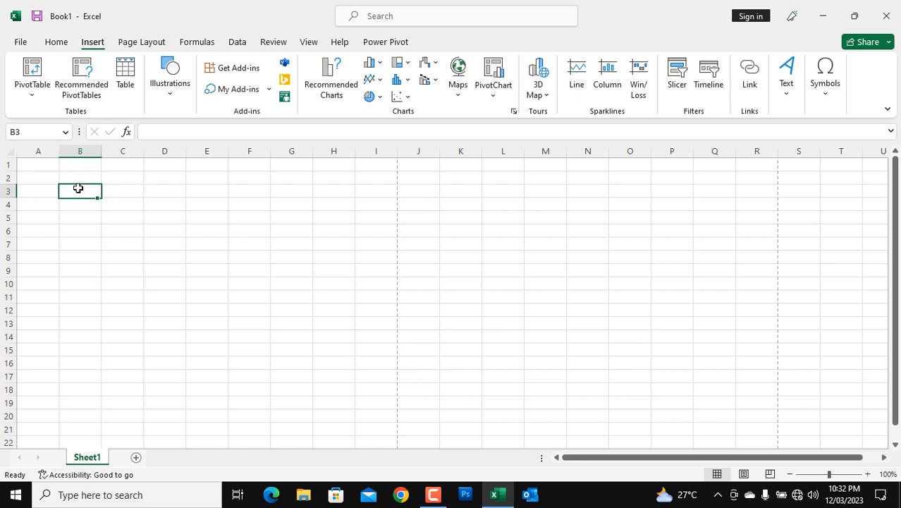
Step: Enter 10 in cell B3 and 15 in cell C3
{"action": "left_click", "coordinate": [36, 192]}
{"action": "left_click", "coordinate": [124, 243]}
{"action": "left_click", "coordinate": [81, 195]}
{"action": "type", "text": "10"}
{"action": "key", "text": "Tab"}
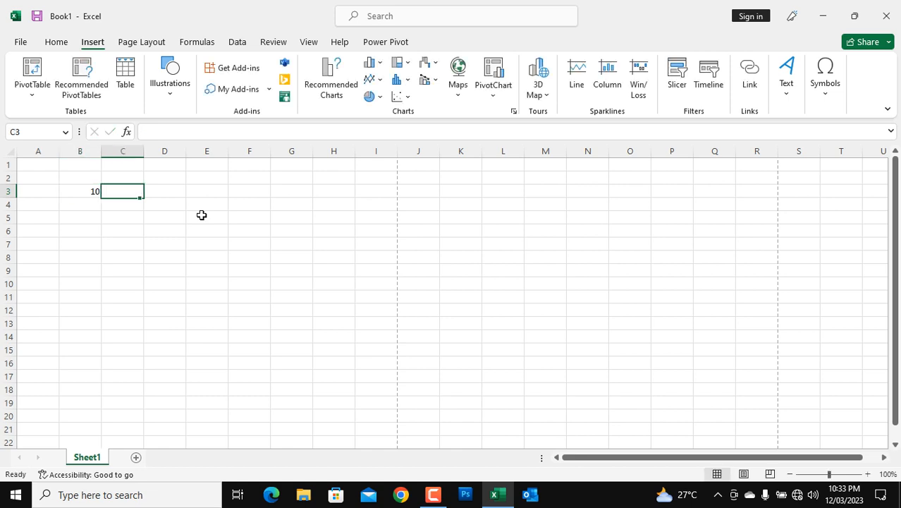
{"action": "type", "text": "15"}
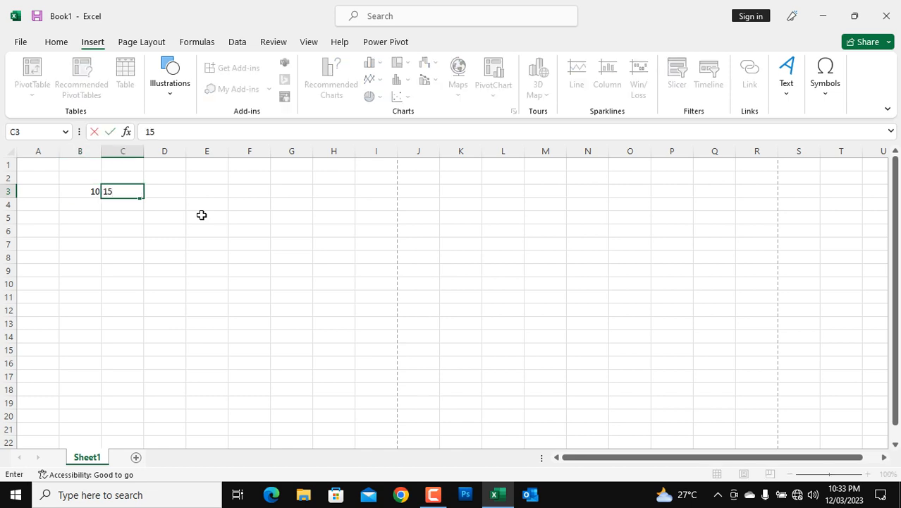
{"action": "key", "text": "Tab"}
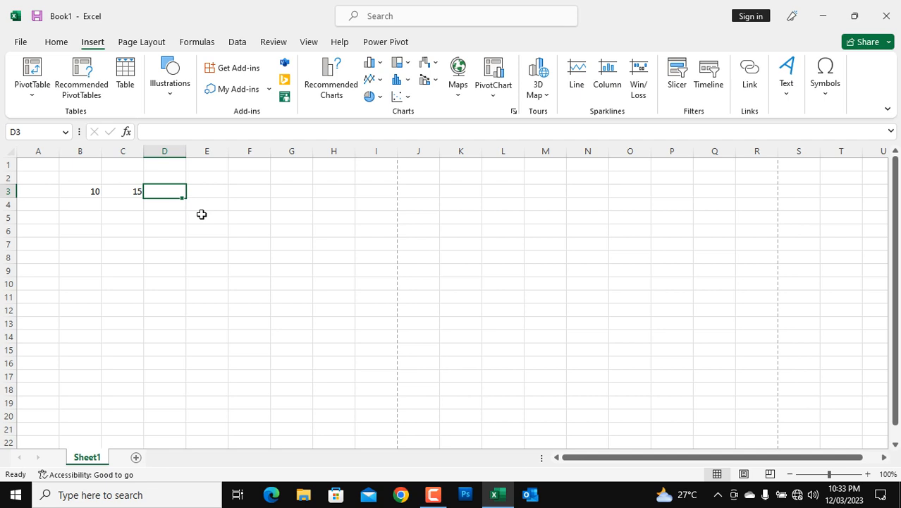
Step: Enter the formula =B3*C3 in cell D3 and select the cell to view its formula
{"action": "type", "text": "="}
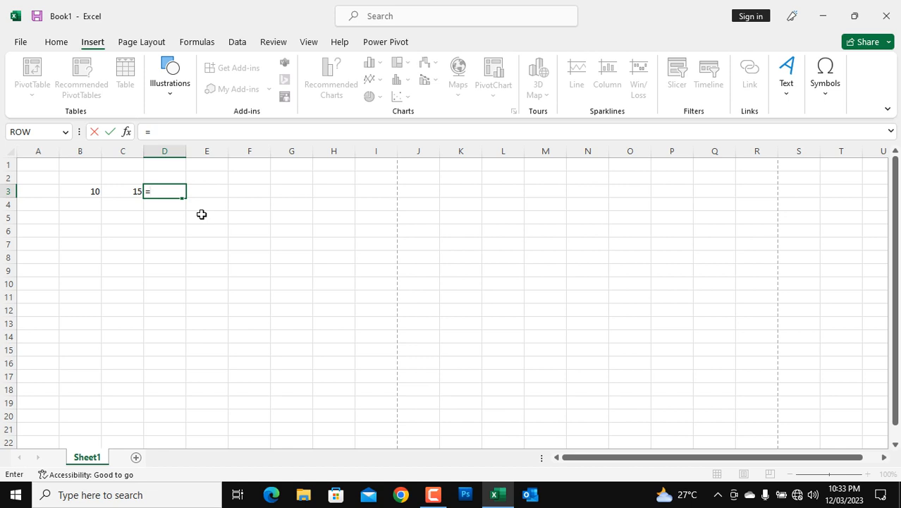
{"action": "left_click", "coordinate": [80, 192]}
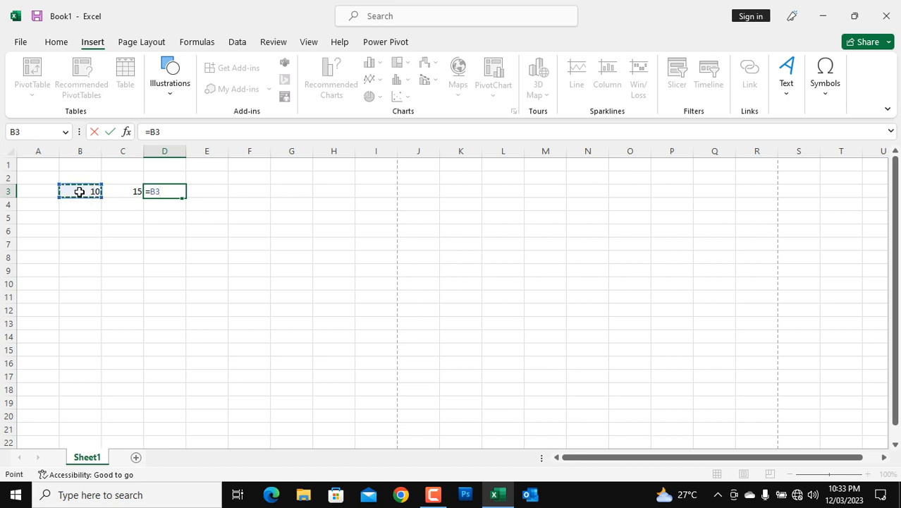
{"action": "type", "text": "*"}
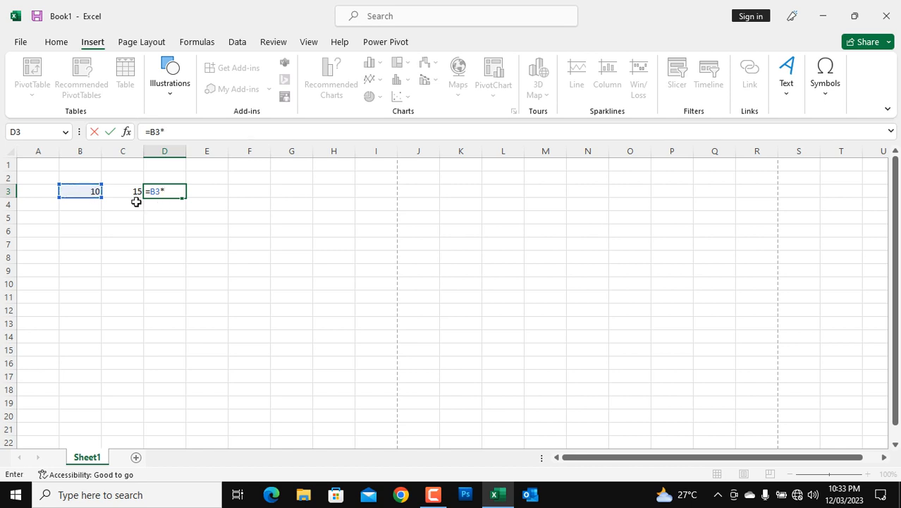
{"action": "left_click", "coordinate": [127, 191]}
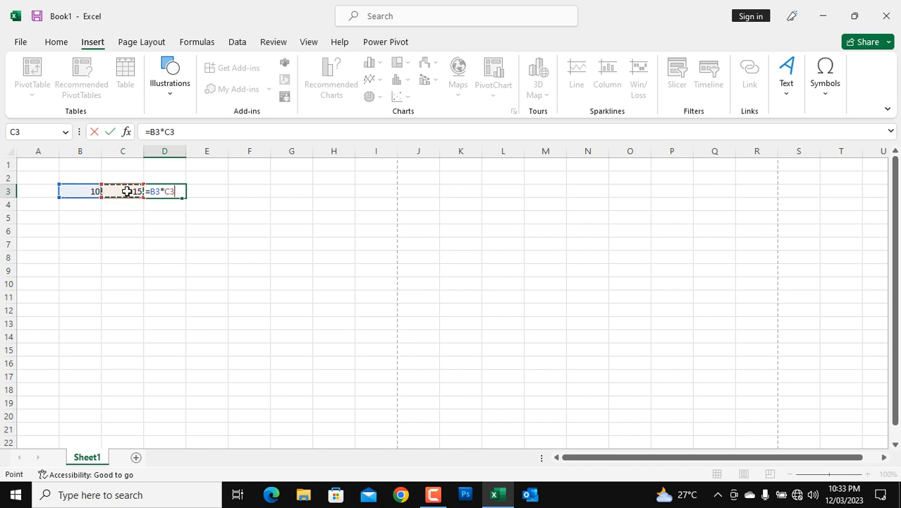
{"action": "key", "text": "Return"}
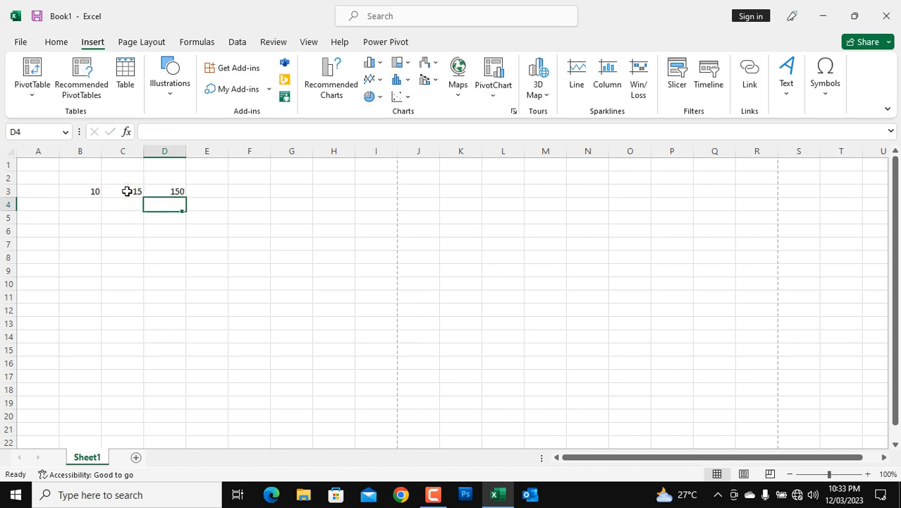
{"action": "left_click", "coordinate": [163, 191]}
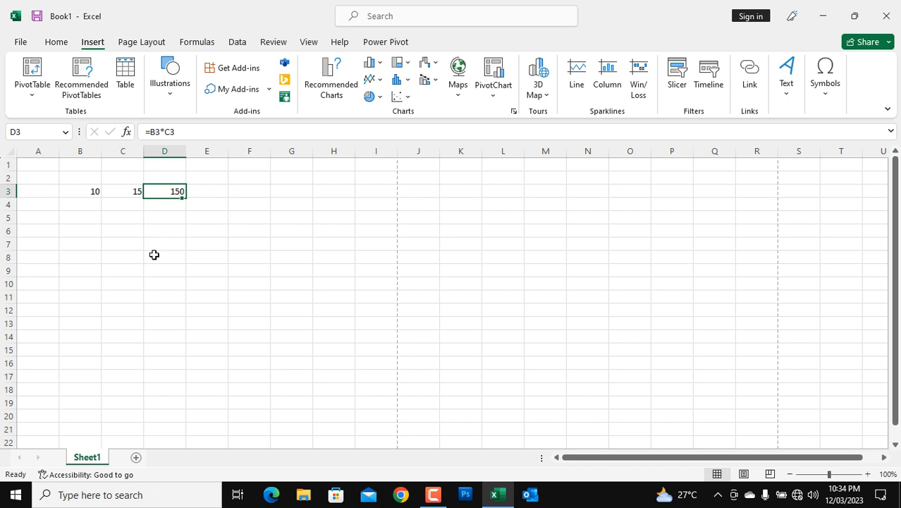
Step: Clear the contents of cells B3 to D3
{"action": "left_click", "coordinate": [153, 256]}
{"action": "left_click_drag", "start_coordinate": [91, 192], "coordinate": [163, 196]}
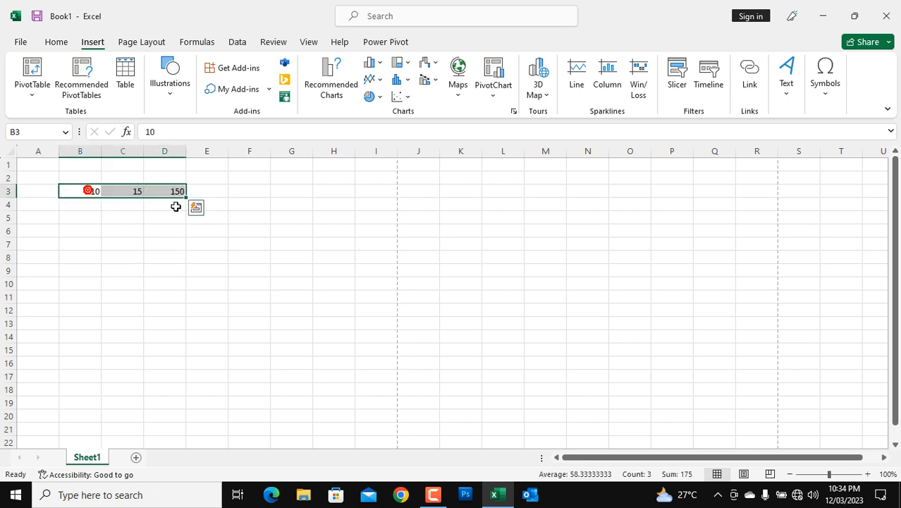
{"action": "key", "text": "Delete"}
{"action": "left_click", "coordinate": [208, 217]}
Step: Select columns A and B, cell B3 and row 1 in turn to review columns, cells and rows
{"action": "left_click", "coordinate": [33, 148]}
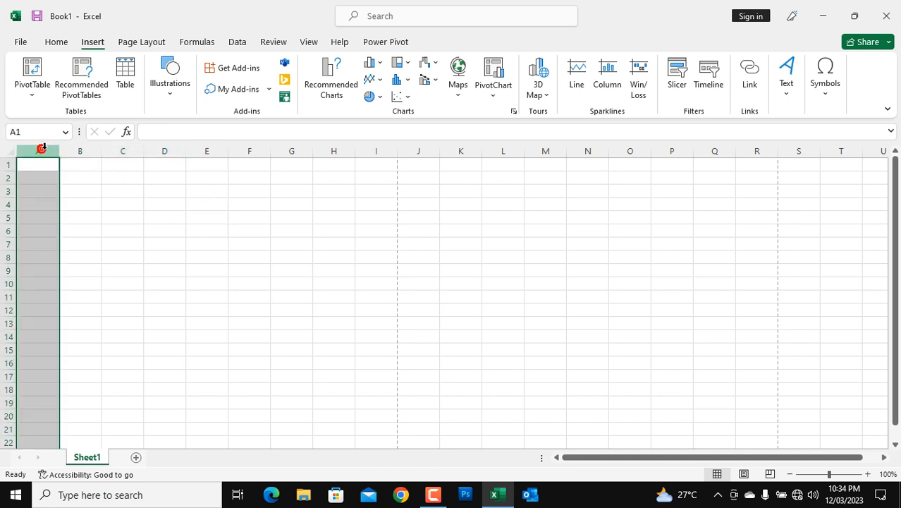
{"action": "left_click", "coordinate": [44, 149]}
{"action": "left_click", "coordinate": [45, 149]}
{"action": "left_click", "coordinate": [67, 150]}
{"action": "left_click", "coordinate": [42, 148]}
{"action": "left_click", "coordinate": [70, 194]}
{"action": "left_click", "coordinate": [8, 164]}
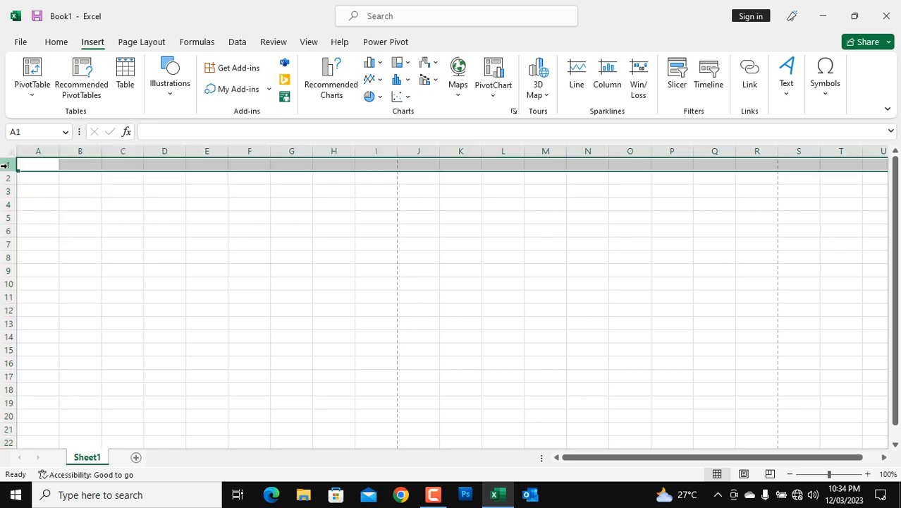
Step: Select cells C5, B3, F5 and E5 in turn to review individual cells
{"action": "left_click", "coordinate": [111, 218]}
{"action": "left_click", "coordinate": [77, 193]}
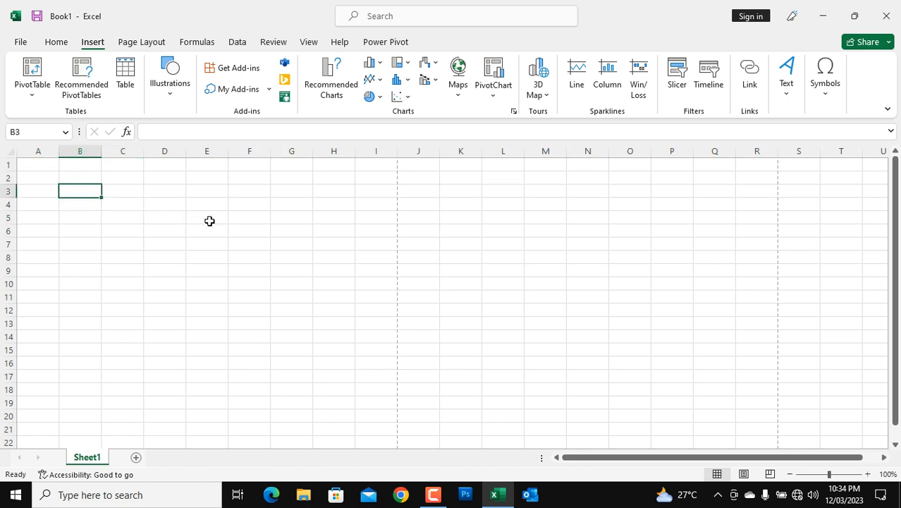
{"action": "left_click", "coordinate": [258, 218]}
{"action": "left_click", "coordinate": [201, 221]}
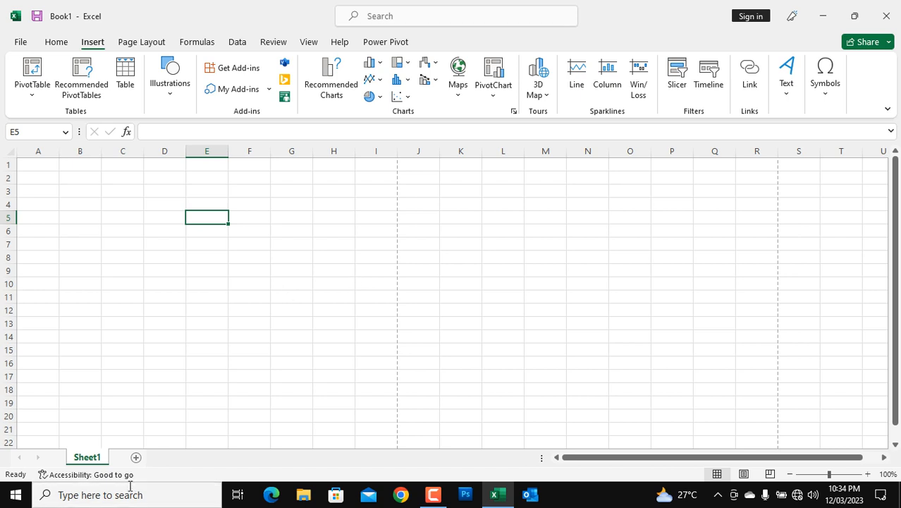
Step: Enter the headings Name, ID and Salary in cells C3, D3 and E3
{"action": "left_click", "coordinate": [121, 195]}
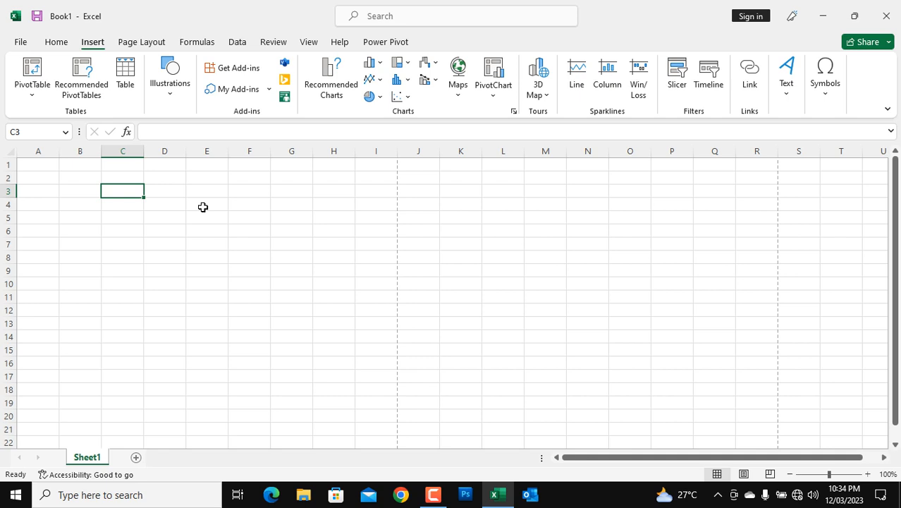
{"action": "type", "text": "Name"}
{"action": "key", "text": "Tab"}
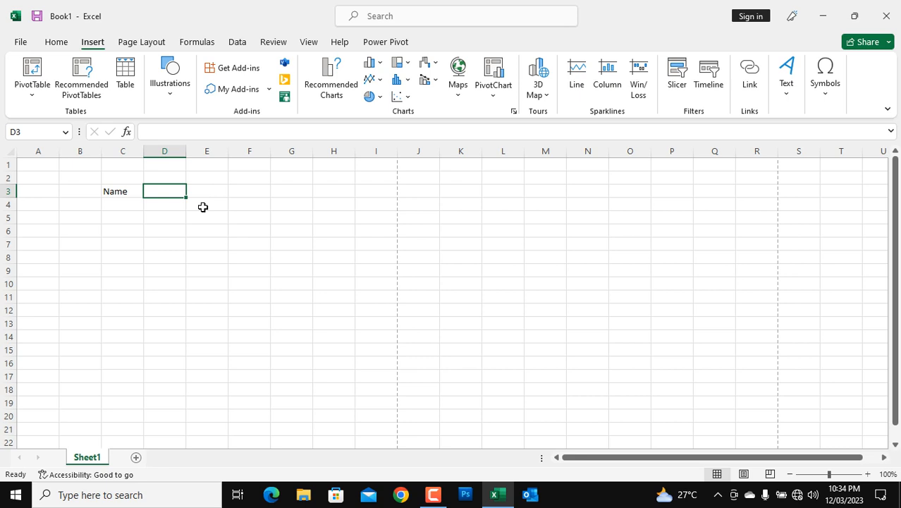
{"action": "type", "text": "ID"}
{"action": "key", "text": "Tab"}
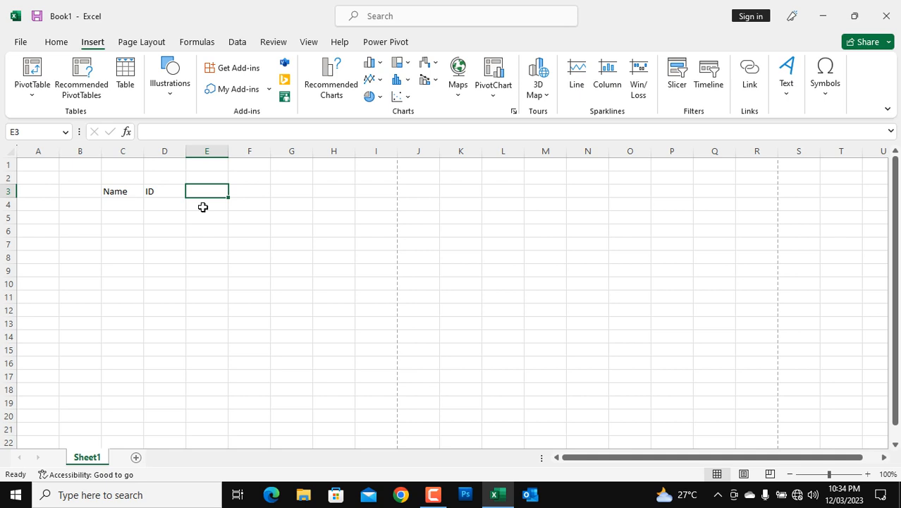
{"action": "type", "text": "Salary"}
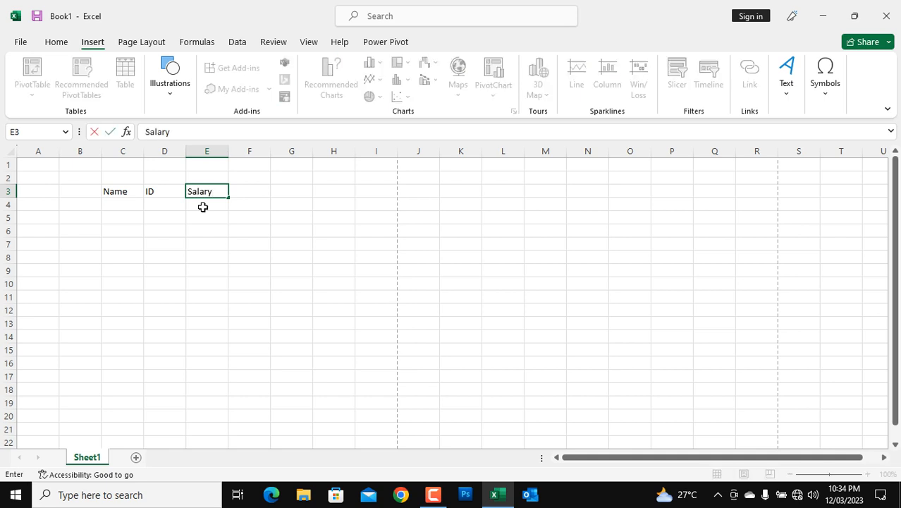
{"action": "left_click", "coordinate": [214, 281]}
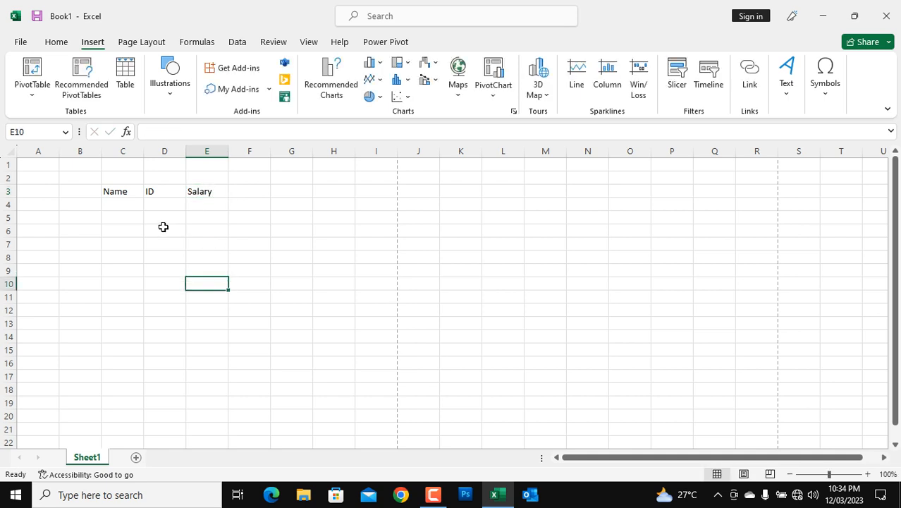
Step: Select the cells below the headings, and the Name and ID headings in turn, to review the small table
{"action": "left_click", "coordinate": [162, 228]}
{"action": "left_click", "coordinate": [130, 204]}
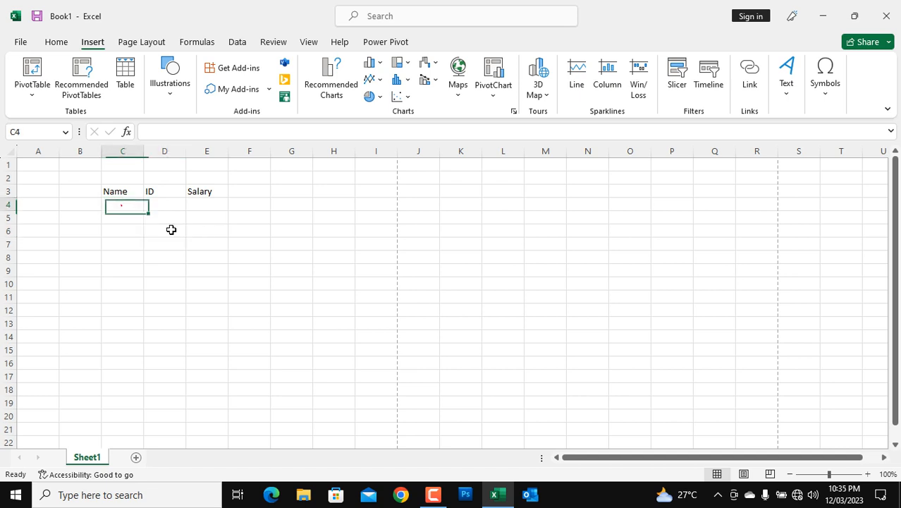
{"action": "left_click", "coordinate": [192, 229]}
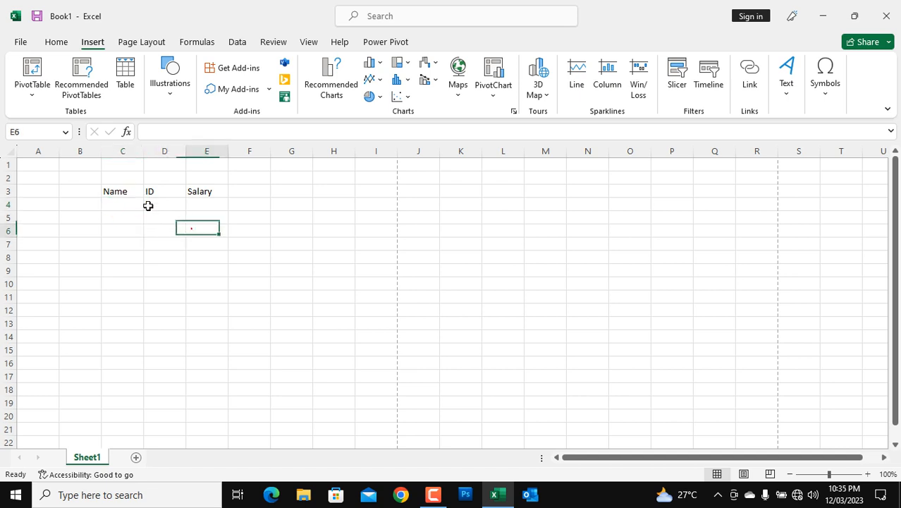
{"action": "left_click", "coordinate": [122, 191]}
{"action": "left_click", "coordinate": [168, 192]}
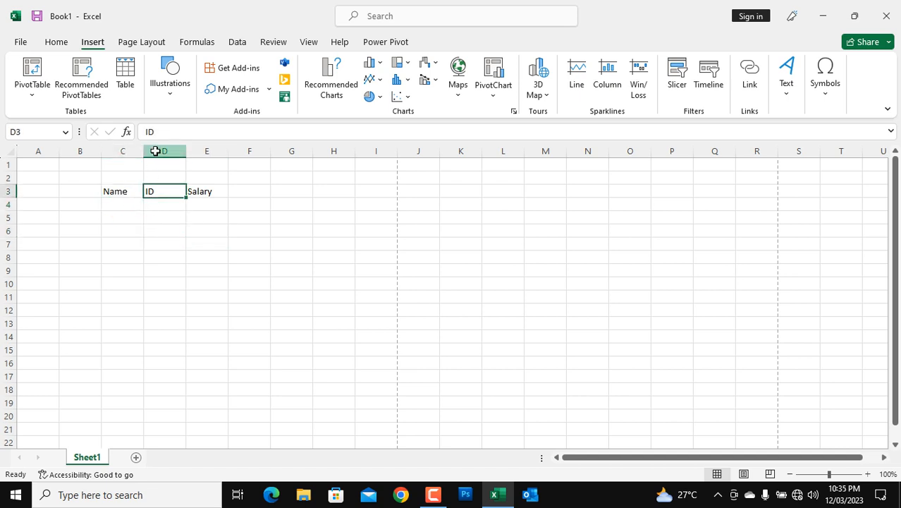
Step: Insert a blank column between the Name and ID columns
{"action": "left_click", "coordinate": [155, 149]}
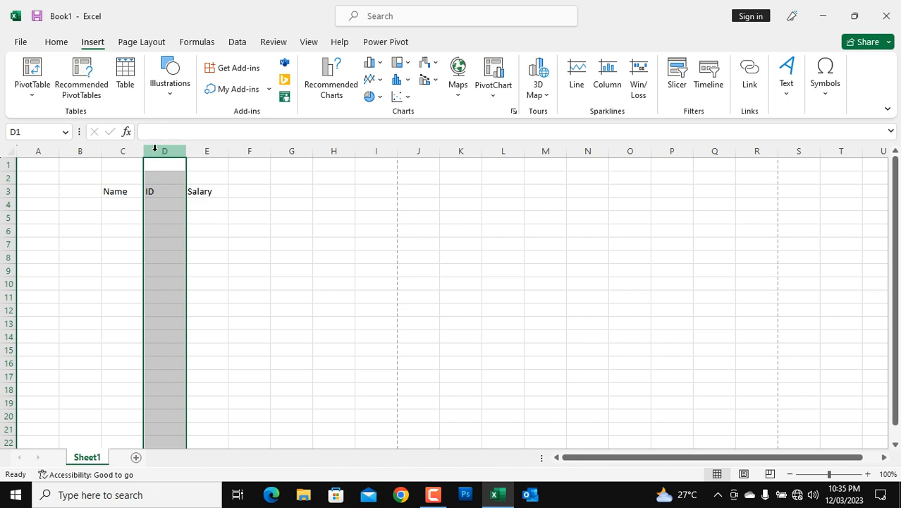
{"action": "right_click", "coordinate": [156, 148]}
{"action": "left_click", "coordinate": [196, 286]}
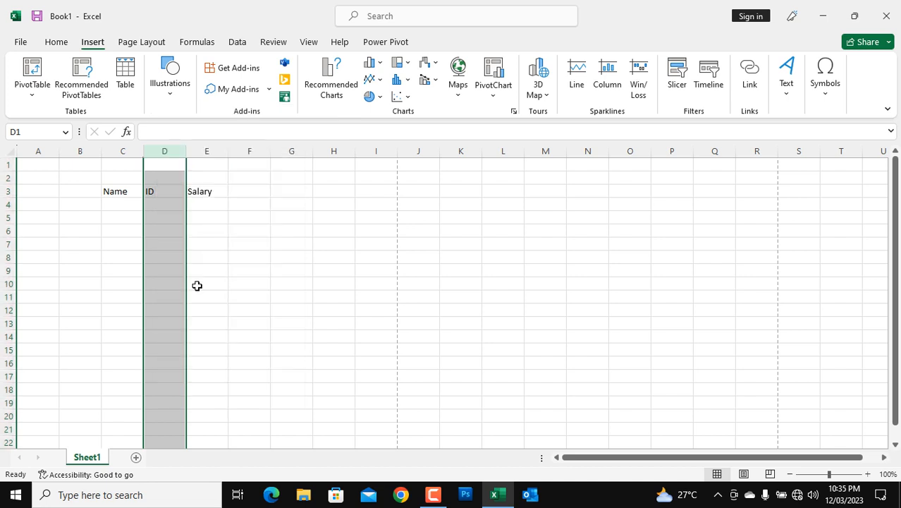
{"action": "left_click", "coordinate": [170, 146]}
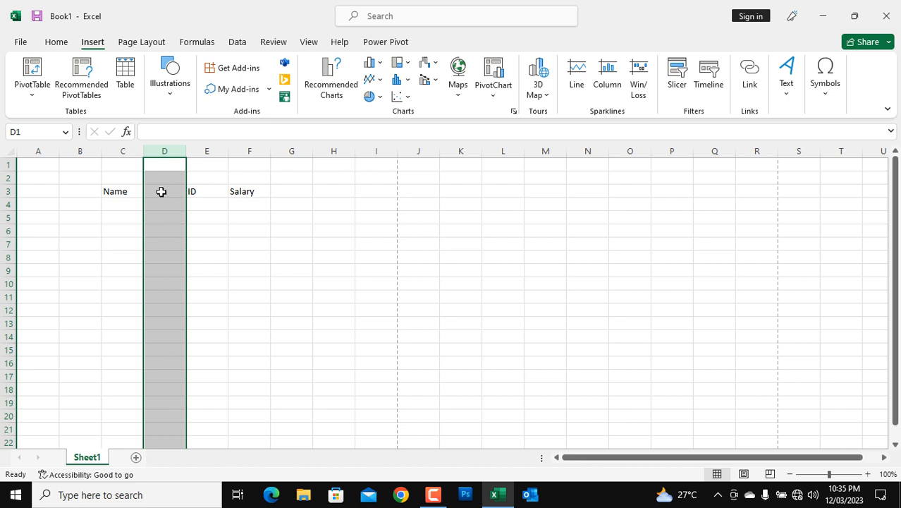
{"action": "left_click", "coordinate": [215, 216]}
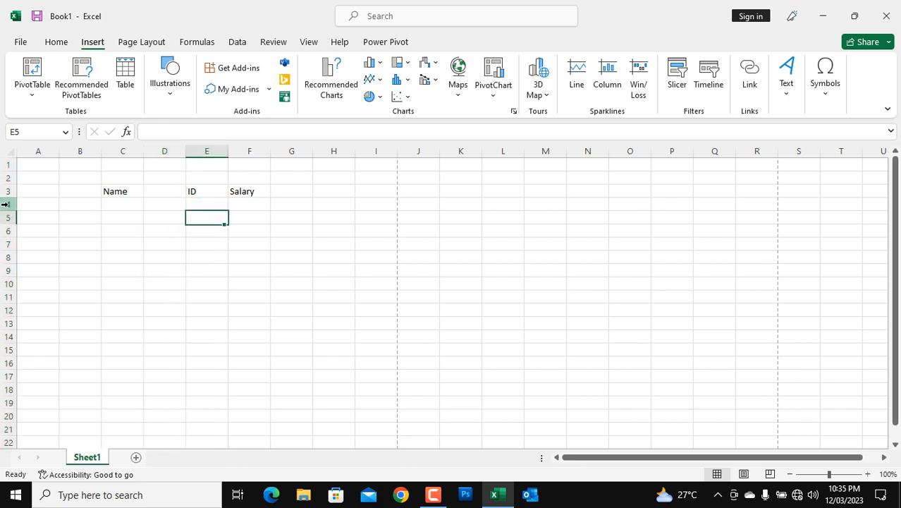
Step: Delete the blank column D between Name and ID
{"action": "left_click", "coordinate": [164, 150]}
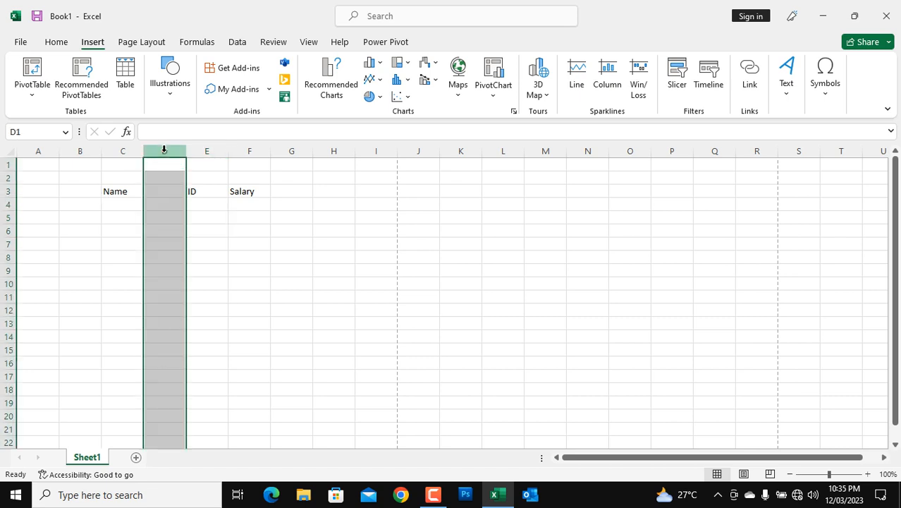
{"action": "right_click", "coordinate": [165, 151]}
{"action": "left_click", "coordinate": [201, 302]}
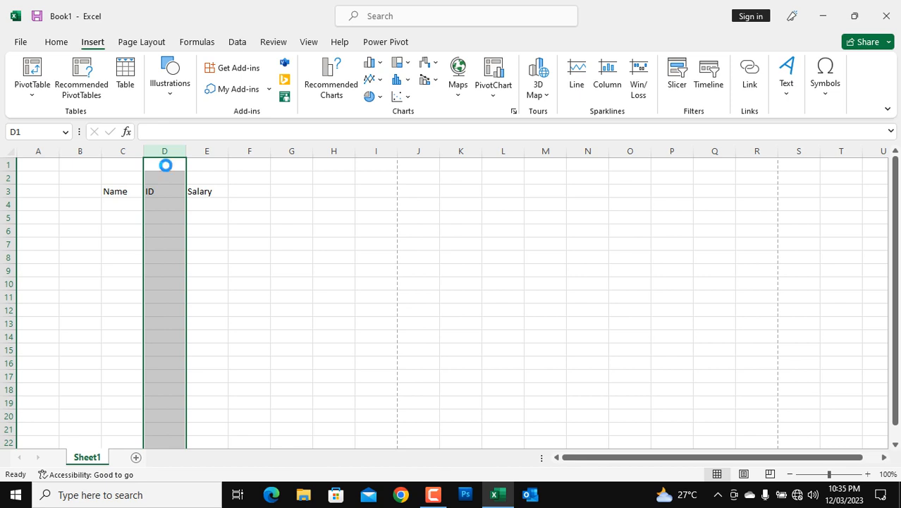
Step: Undo and redo the deletion of the blank column between Name and ID twice
{"action": "key", "text": "ctrl+z"}
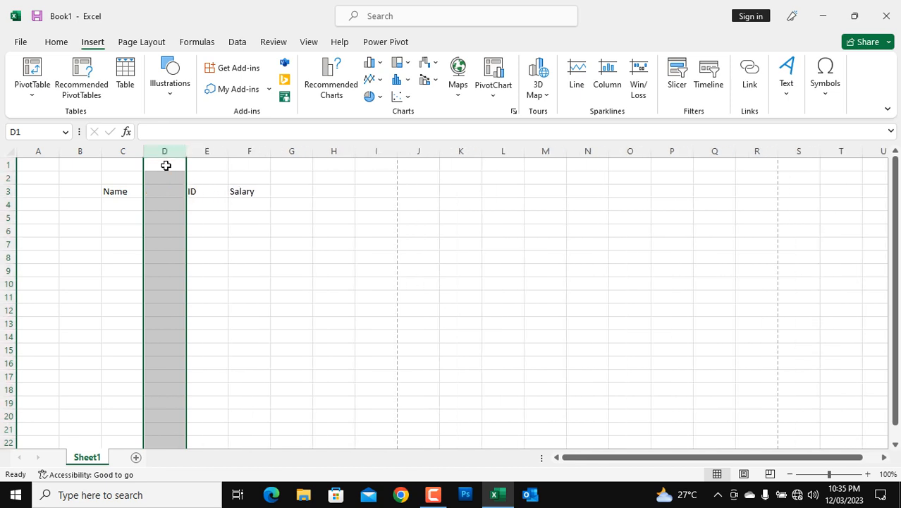
{"action": "key", "text": "ctrl+y"}
{"action": "key", "text": "ctrl+z"}
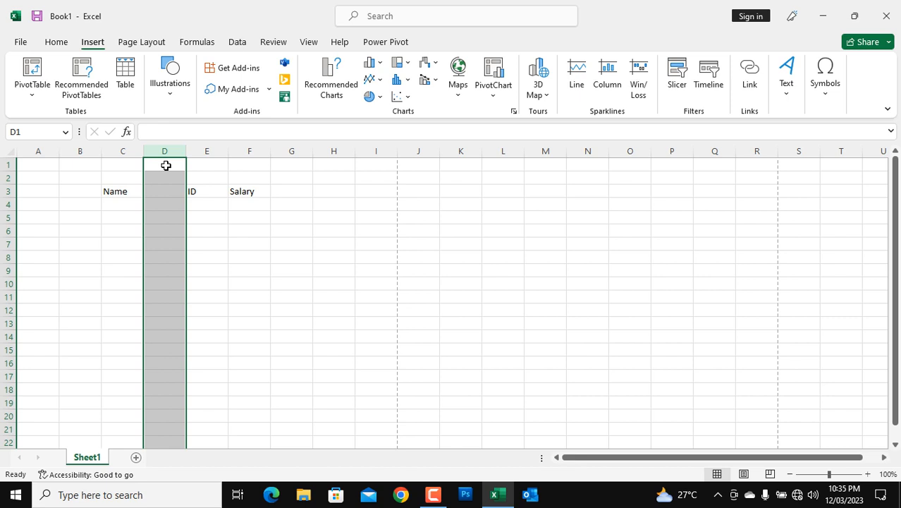
{"action": "key", "text": "ctrl+y"}
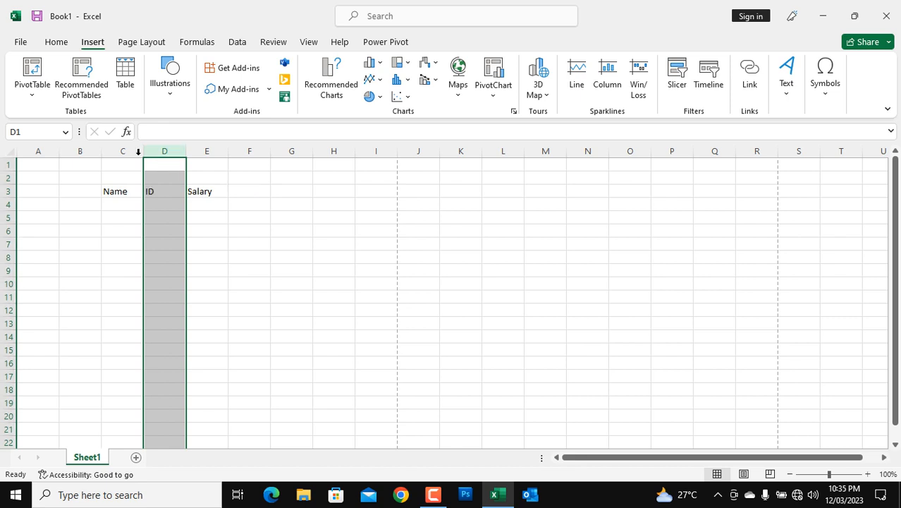
{"action": "left_click_drag", "start_coordinate": [233, 267], "coordinate": [234, 255]}
{"action": "left_click", "coordinate": [234, 255]}
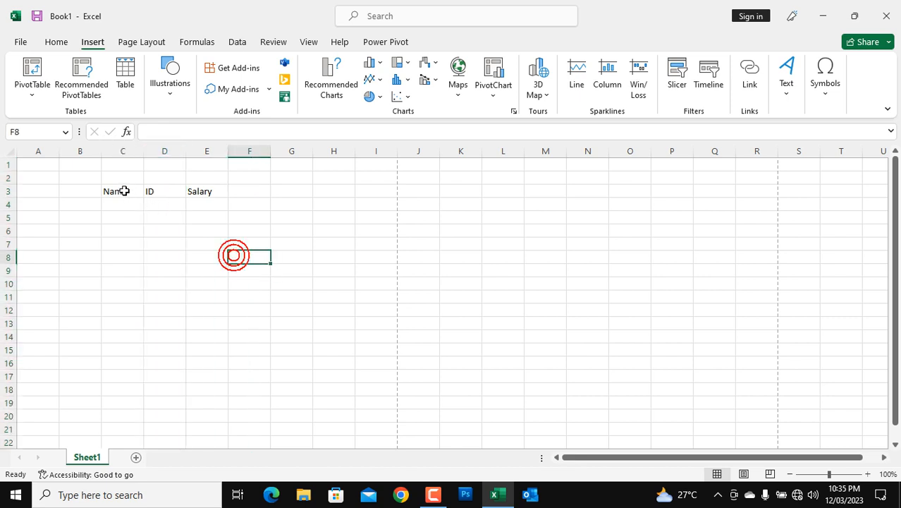
{"action": "left_click", "coordinate": [226, 217]}
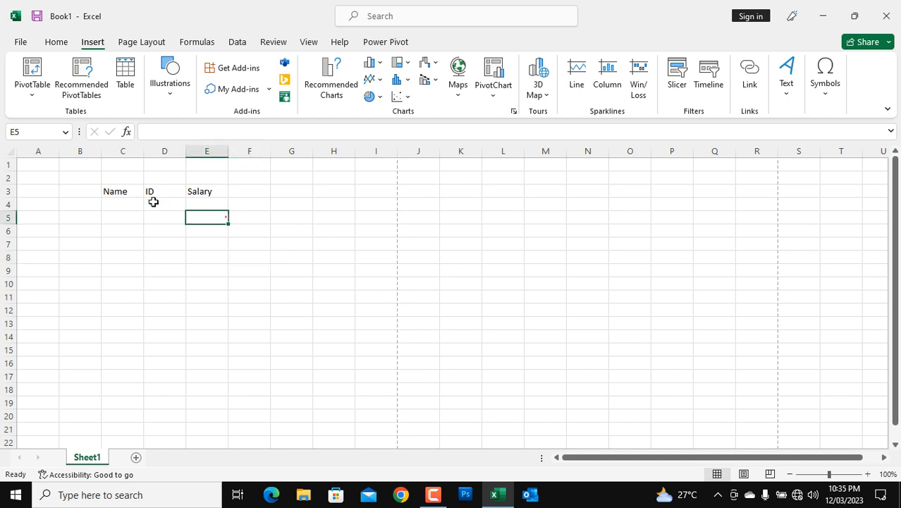
{"action": "left_click", "coordinate": [58, 44]}
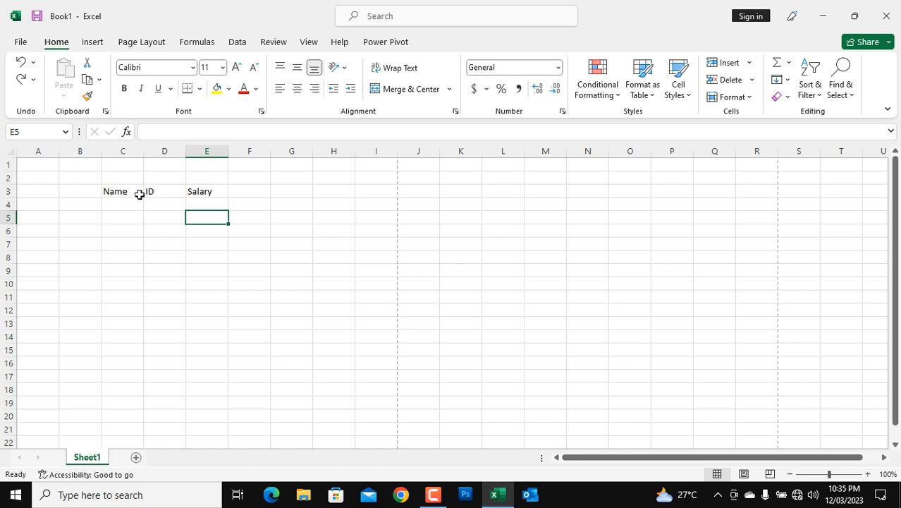
{"action": "left_click", "coordinate": [105, 230]}
{"action": "left_click_drag", "start_coordinate": [339, 318], "coordinate": [503, 348]}
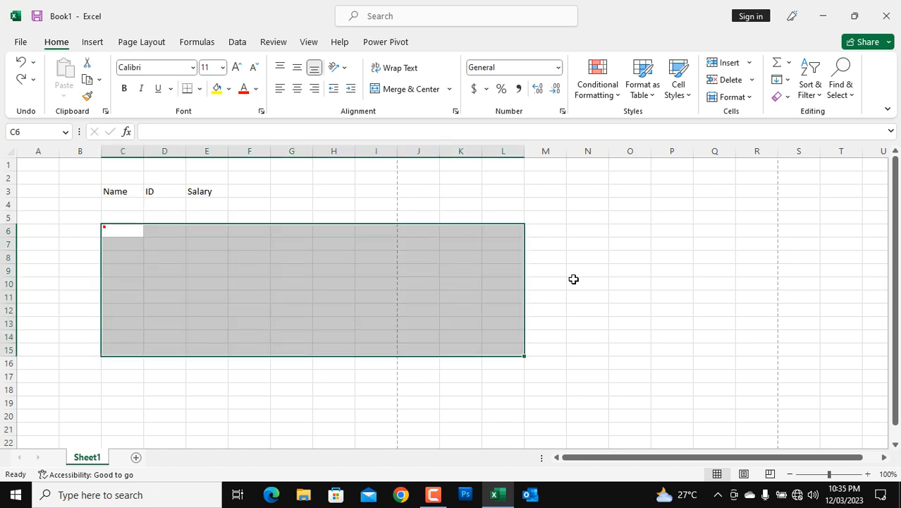
{"action": "left_click", "coordinate": [617, 286]}
{"action": "left_click", "coordinate": [596, 214]}
{"action": "left_click", "coordinate": [445, 211]}
{"action": "left_click", "coordinate": [233, 271]}
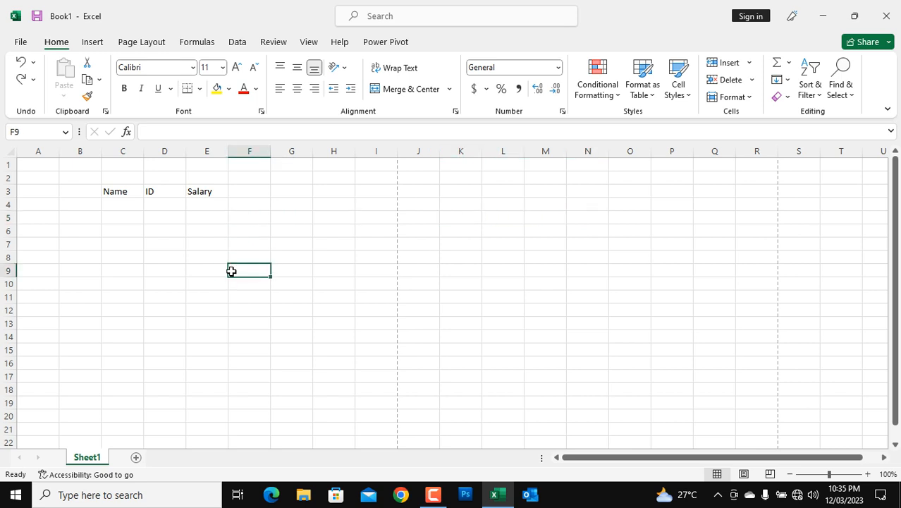
Step: Hide the worksheet gridlines and show them again
{"action": "left_click", "coordinate": [309, 43]}
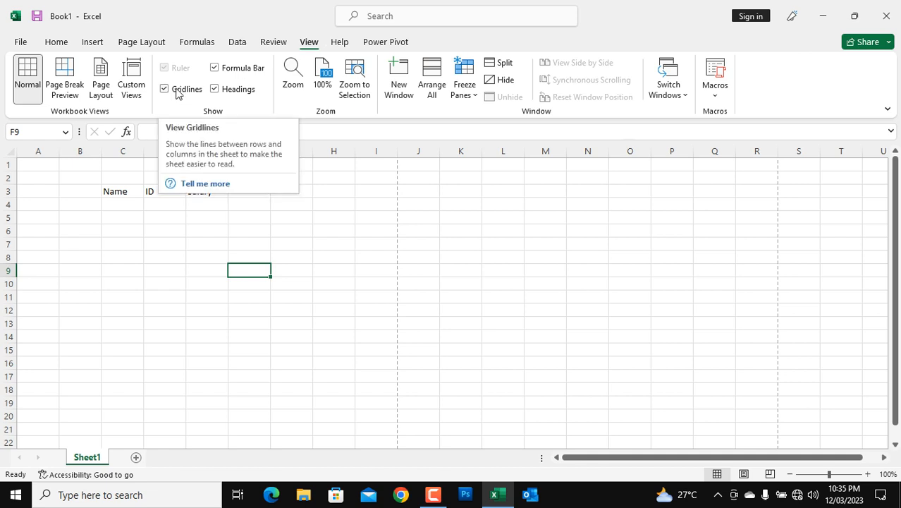
{"action": "left_click", "coordinate": [164, 231]}
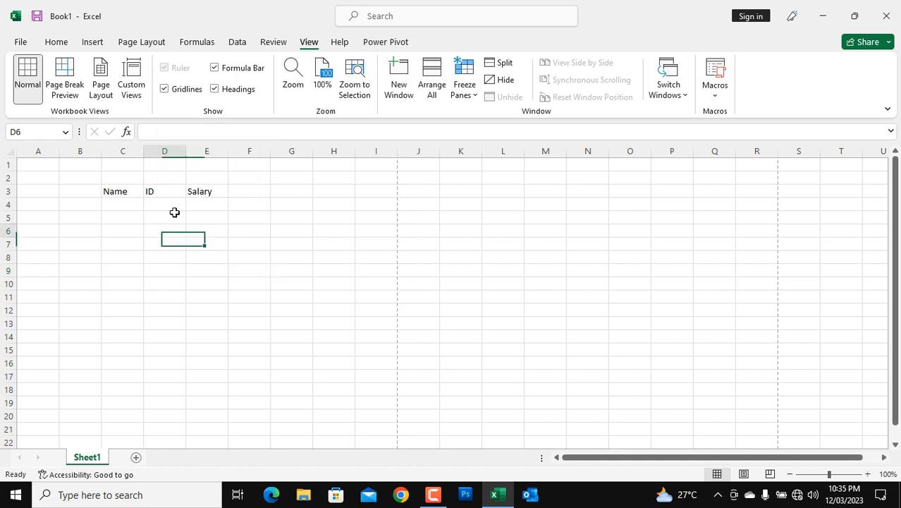
{"action": "left_click", "coordinate": [165, 89]}
{"action": "left_click", "coordinate": [165, 89]}
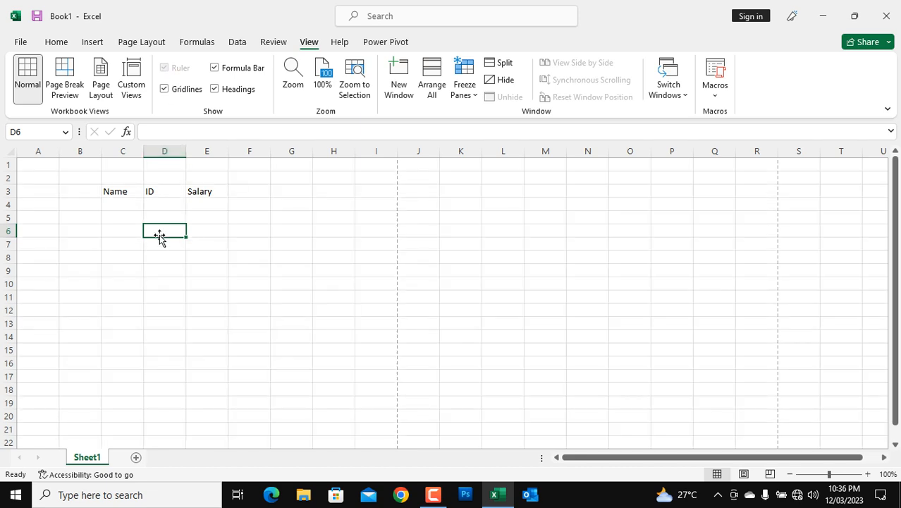
{"action": "left_click", "coordinate": [115, 218]}
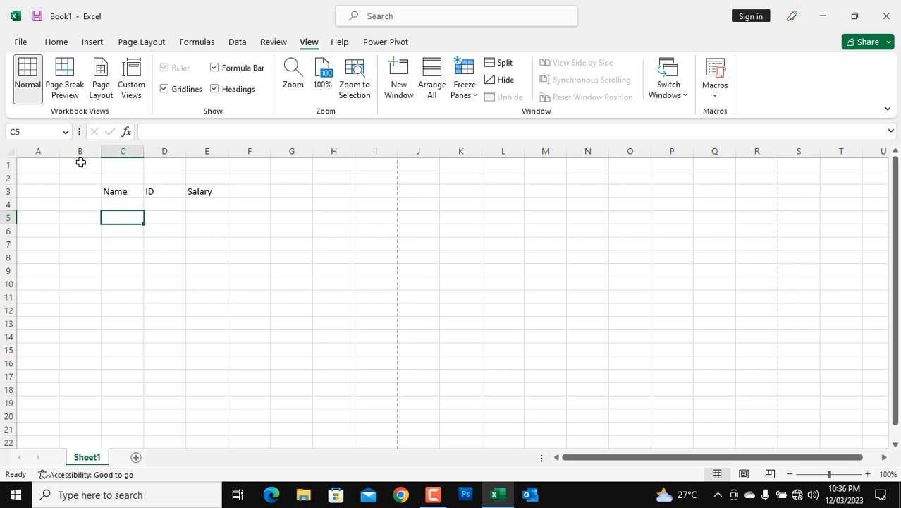
Step: Examine the workbook's information, saving and printing options
{"action": "left_click", "coordinate": [57, 42]}
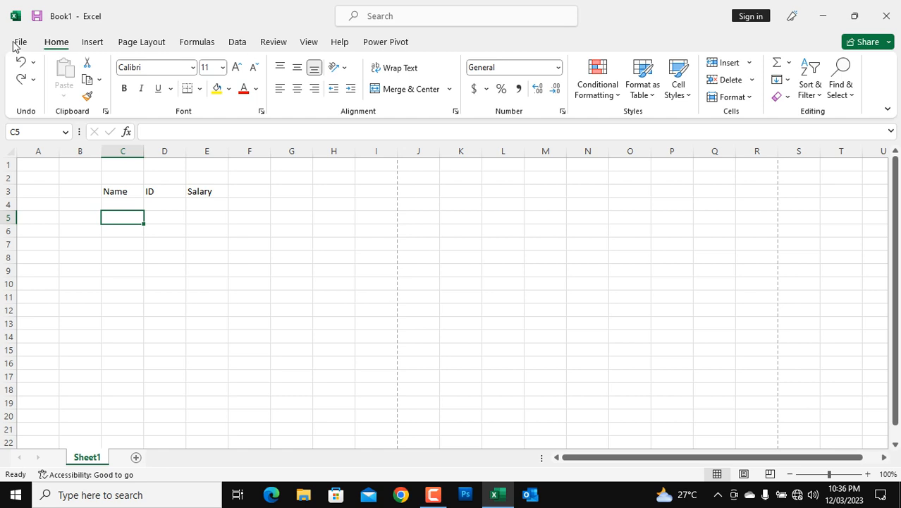
{"action": "left_click", "coordinate": [21, 42]}
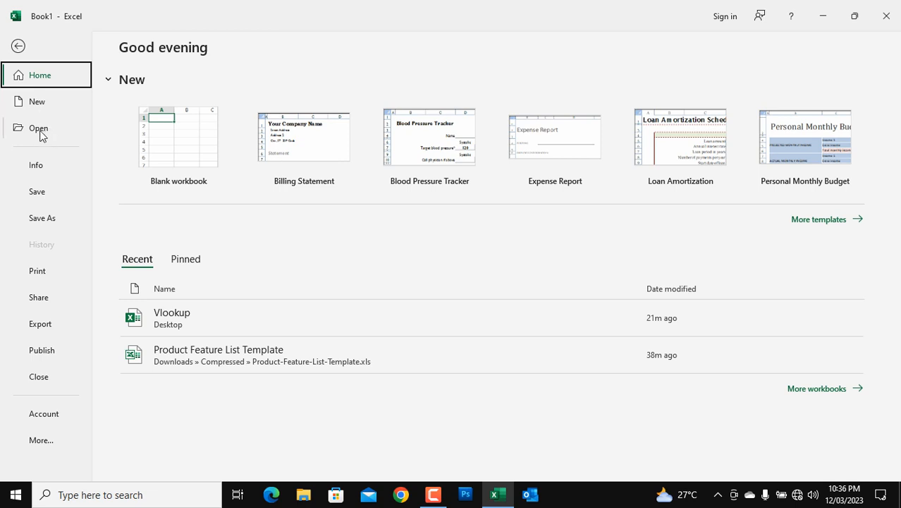
{"action": "left_click", "coordinate": [38, 167]}
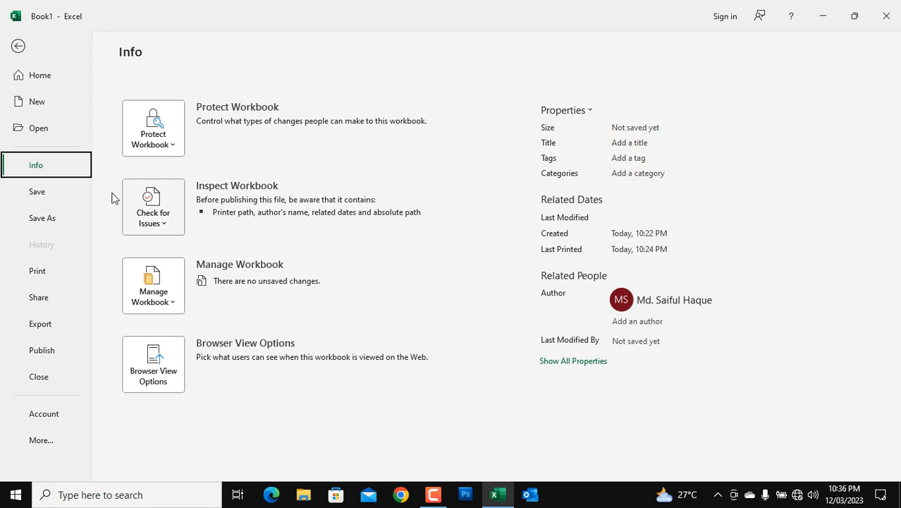
{"action": "left_click", "coordinate": [40, 193]}
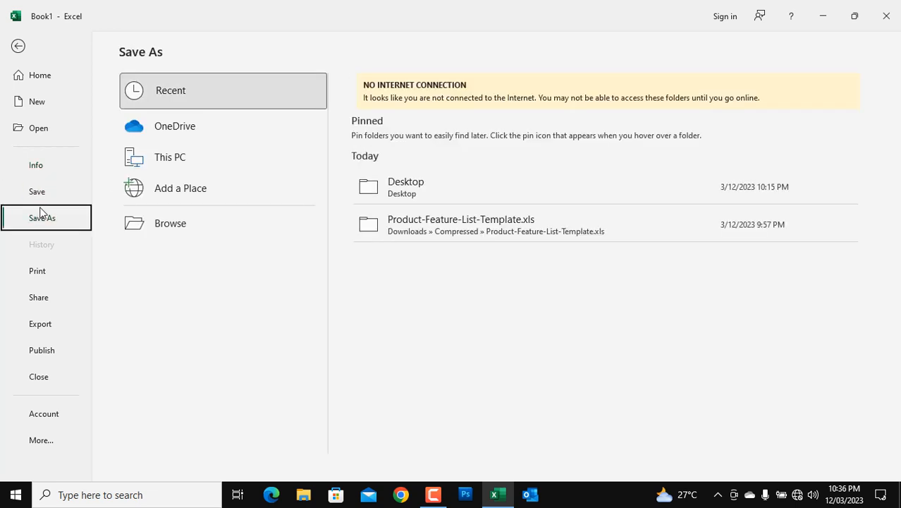
{"action": "left_click", "coordinate": [44, 192]}
{"action": "left_click", "coordinate": [46, 218]}
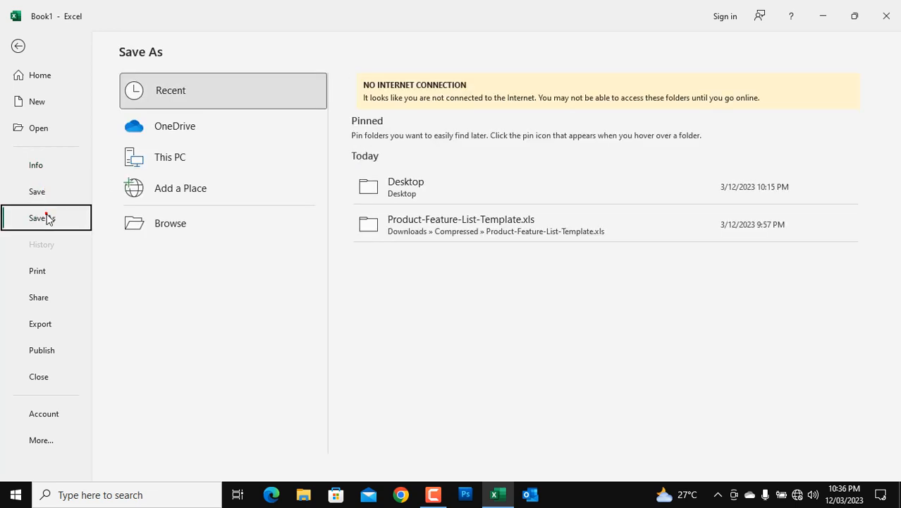
{"action": "left_click", "coordinate": [45, 275]}
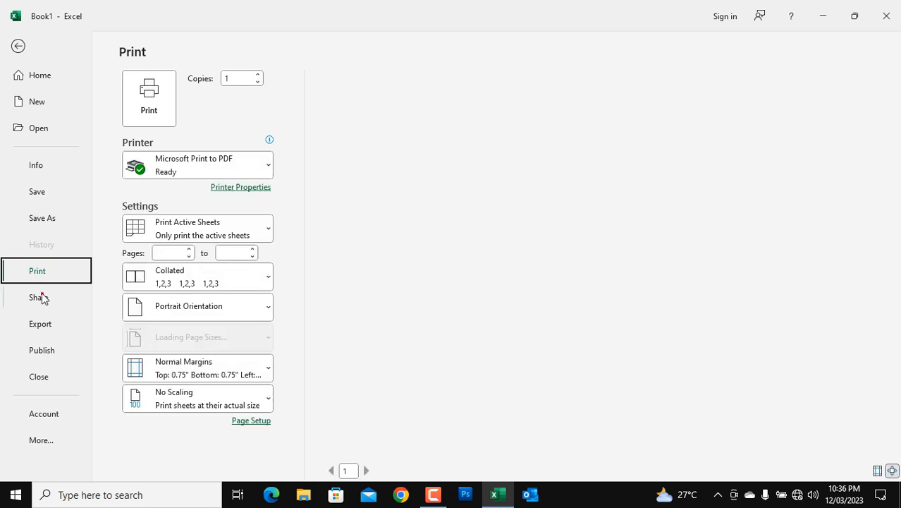
Step: Examine the options for sharing the workbook with people or by email, exporting it and publishing it, and return to the worksheet
{"action": "left_click", "coordinate": [42, 296]}
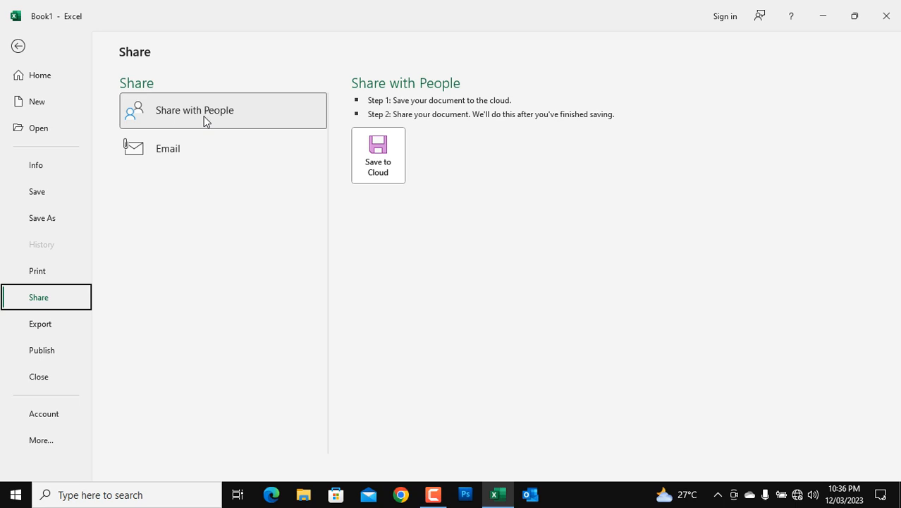
{"action": "left_click", "coordinate": [168, 152]}
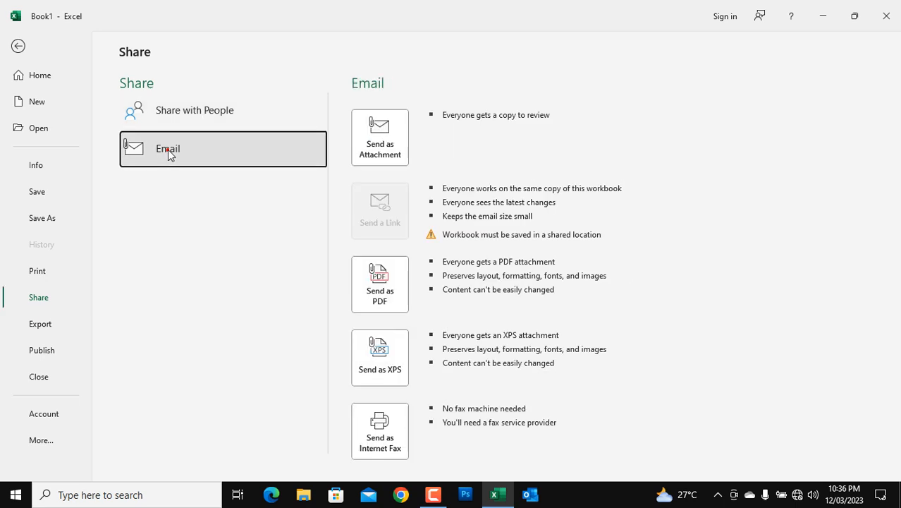
{"action": "left_click", "coordinate": [185, 119]}
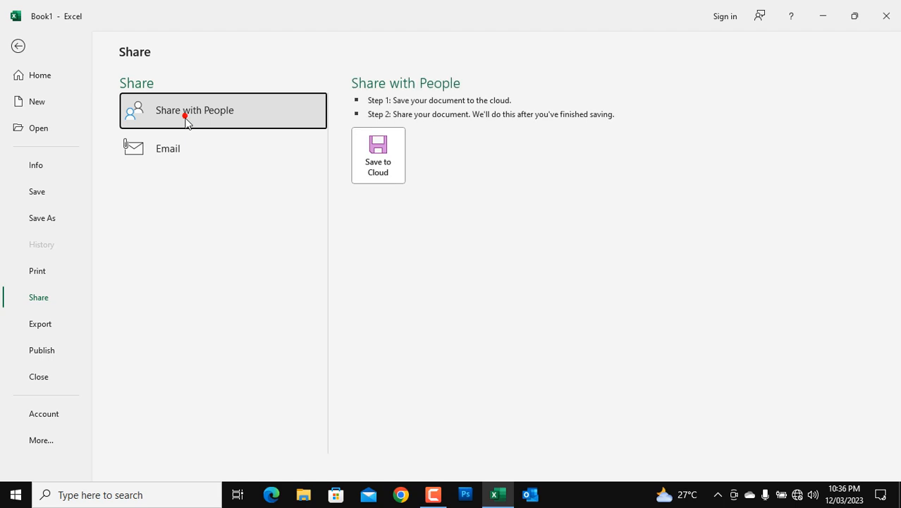
{"action": "left_click", "coordinate": [177, 151]}
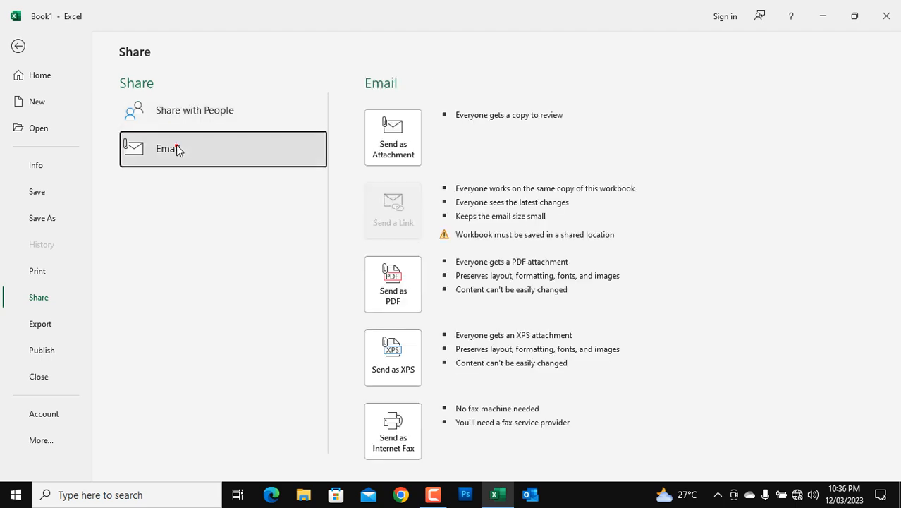
{"action": "left_click", "coordinate": [43, 323]}
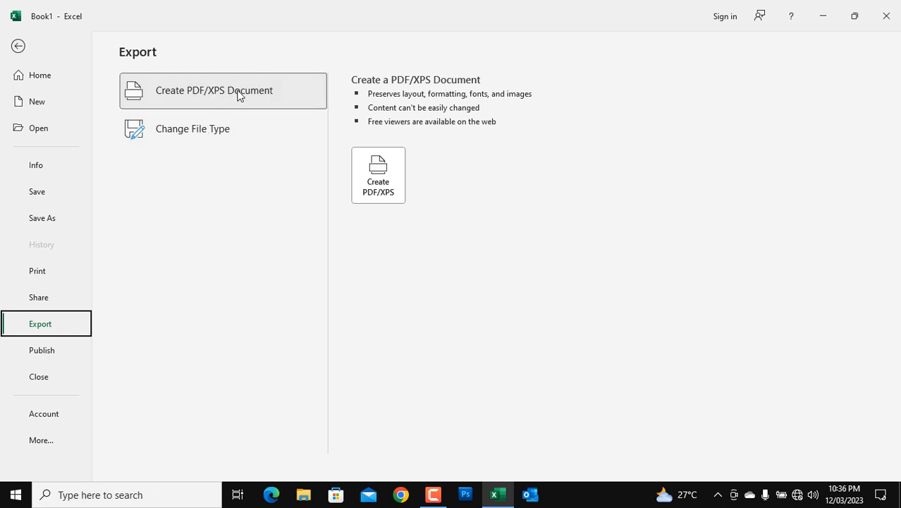
{"action": "left_click", "coordinate": [52, 350]}
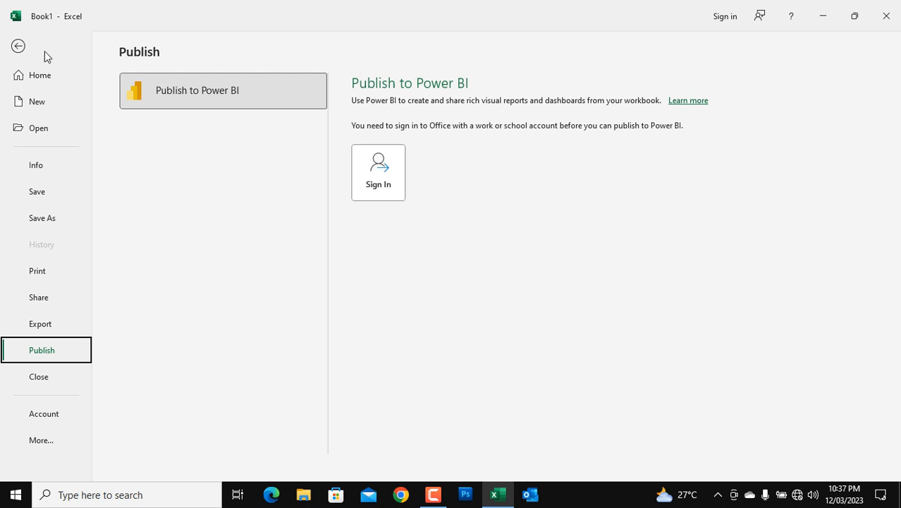
{"action": "left_click", "coordinate": [19, 46]}
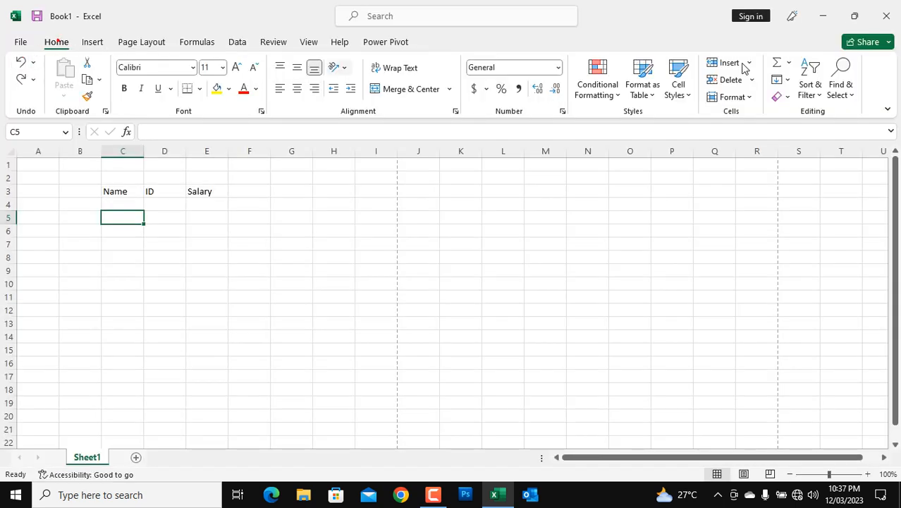
Step: Examine the available objects for insertion, including the PivotTable sources, illustrations and the shapes gallery, without inserting any
{"action": "left_click", "coordinate": [57, 41]}
{"action": "left_click", "coordinate": [93, 43]}
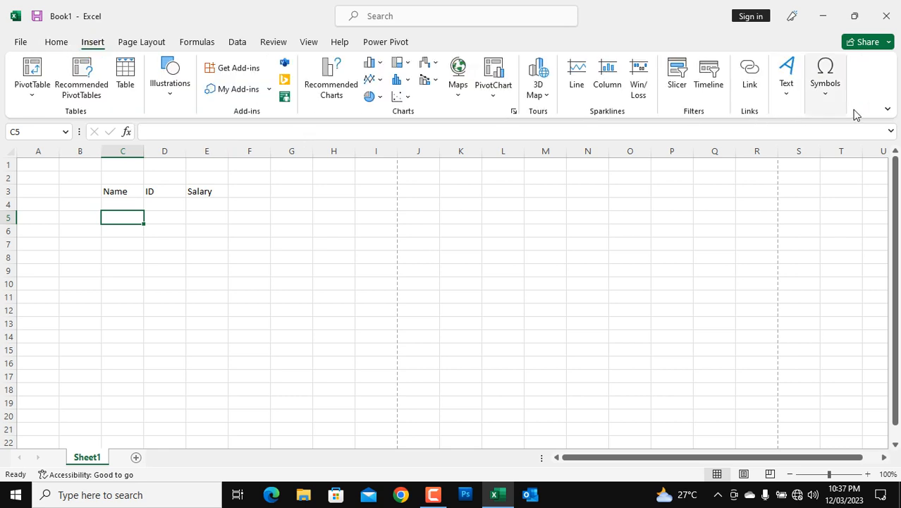
{"action": "left_click", "coordinate": [33, 94]}
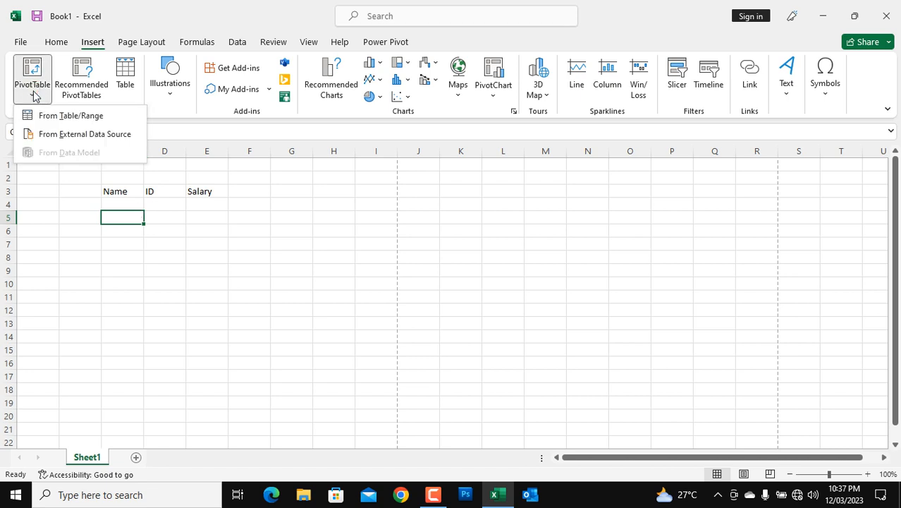
{"action": "left_click", "coordinate": [34, 94]}
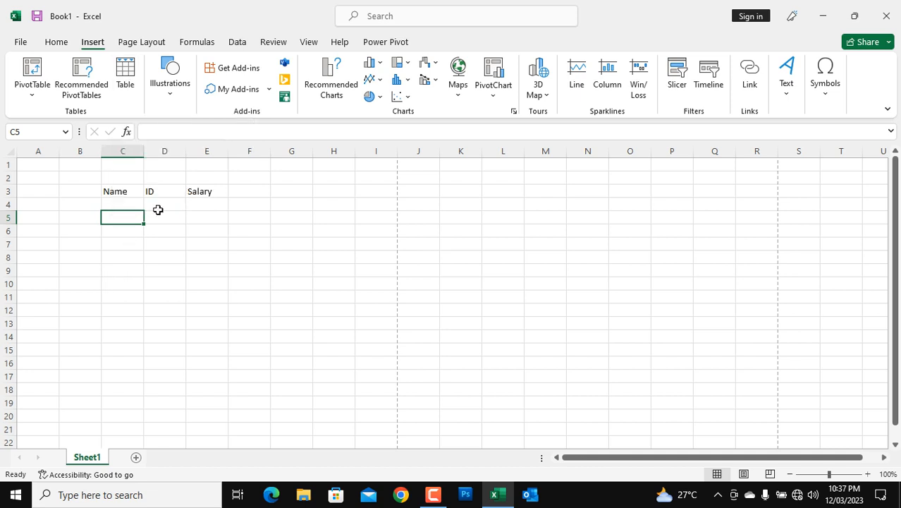
{"action": "left_click", "coordinate": [176, 96]}
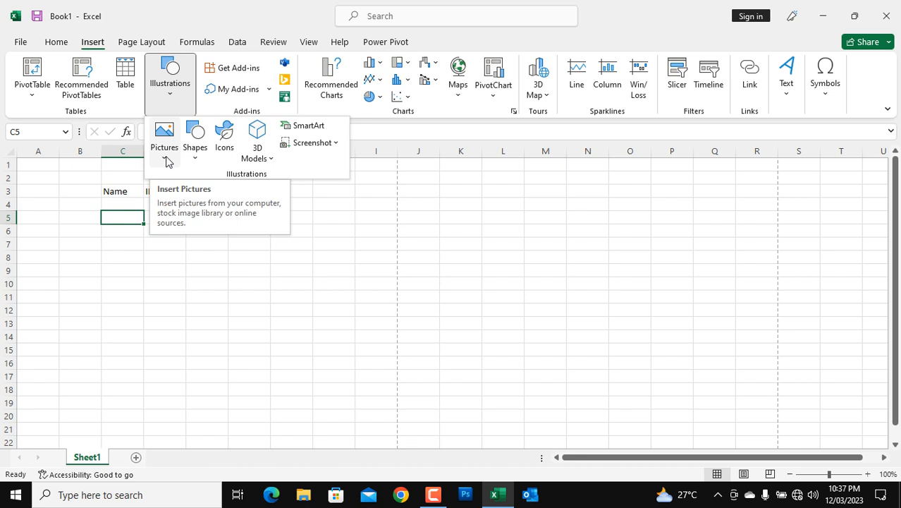
{"action": "left_click", "coordinate": [196, 156]}
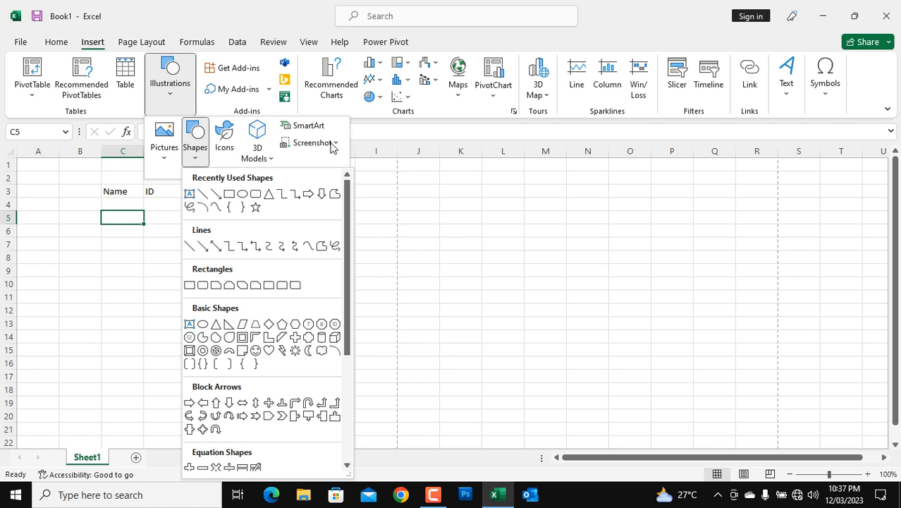
{"action": "left_click", "coordinate": [459, 207]}
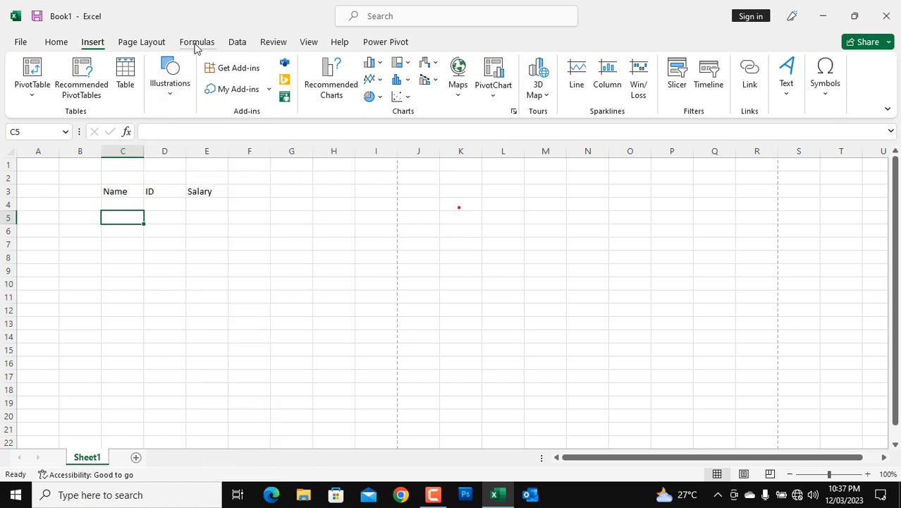
Step: Set the worksheet's paper size to A4 and check the selected size in the list of paper sizes
{"action": "left_click", "coordinate": [147, 44]}
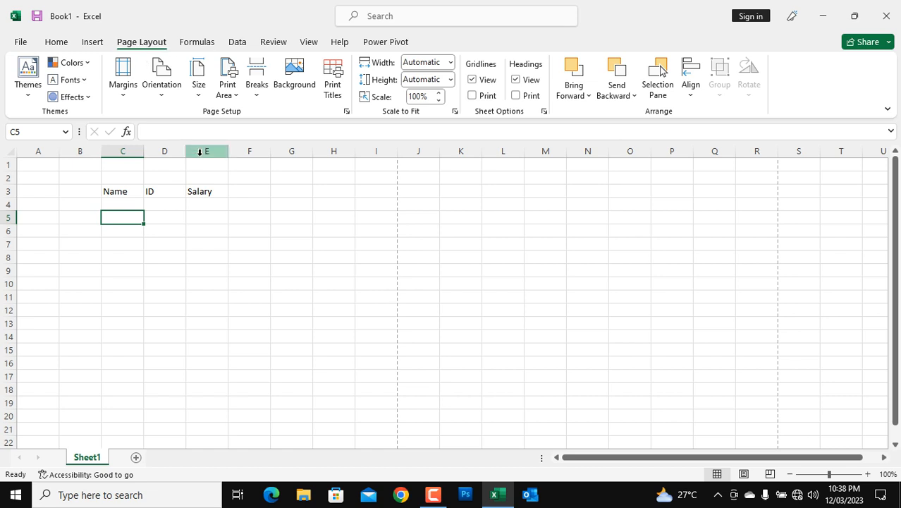
{"action": "left_click", "coordinate": [196, 95]}
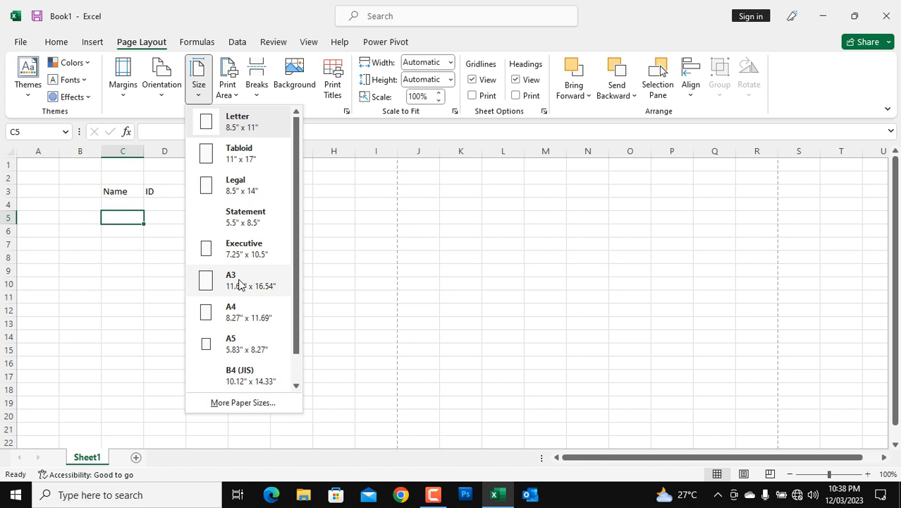
{"action": "left_click", "coordinate": [242, 319]}
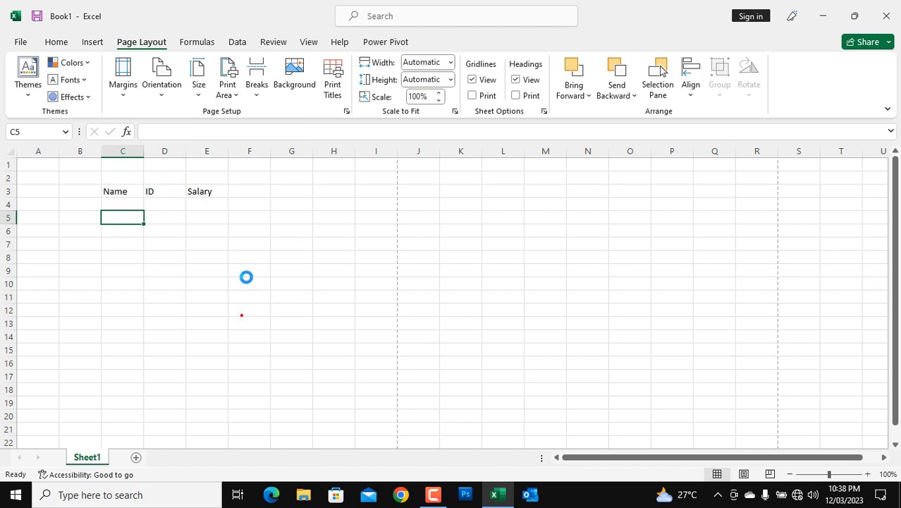
{"action": "left_click", "coordinate": [201, 97]}
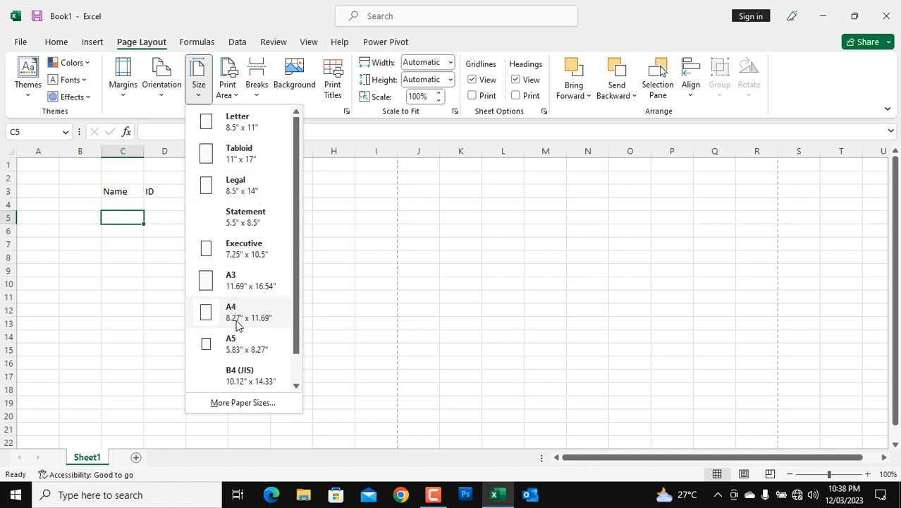
Step: Examine the available paper sizes and the Portrait and Landscape orientation options
{"action": "left_click_drag", "start_coordinate": [296, 277], "coordinate": [295, 314]}
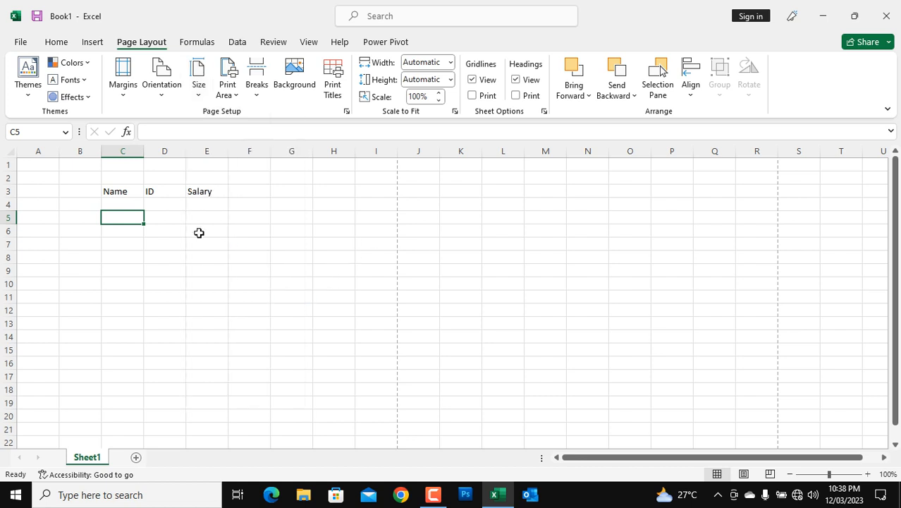
{"action": "left_click", "coordinate": [240, 244]}
{"action": "left_click", "coordinate": [163, 90]}
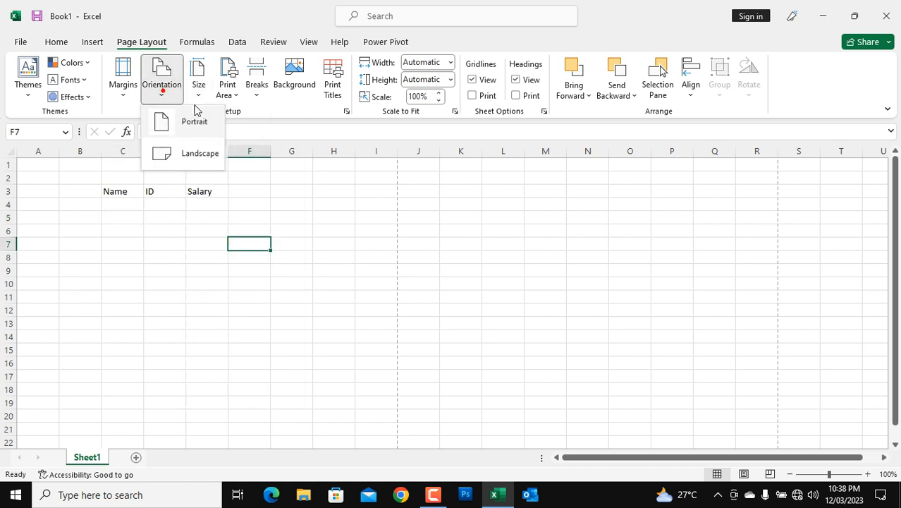
{"action": "left_click", "coordinate": [200, 96]}
{"action": "left_click", "coordinate": [200, 96]}
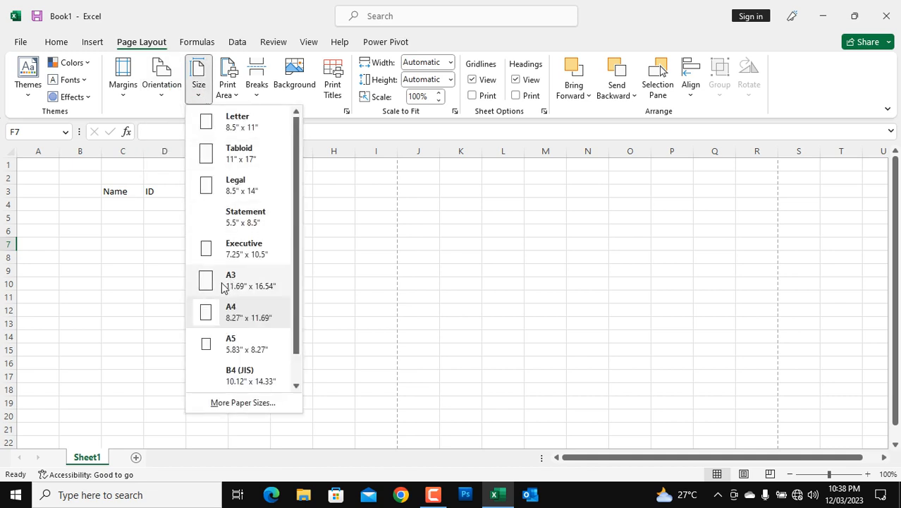
{"action": "left_click", "coordinate": [156, 286]}
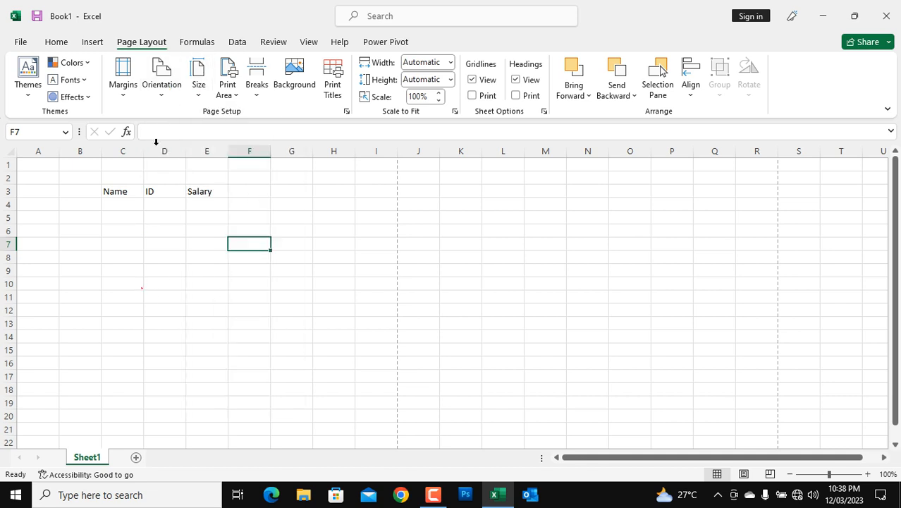
{"action": "left_click", "coordinate": [163, 97]}
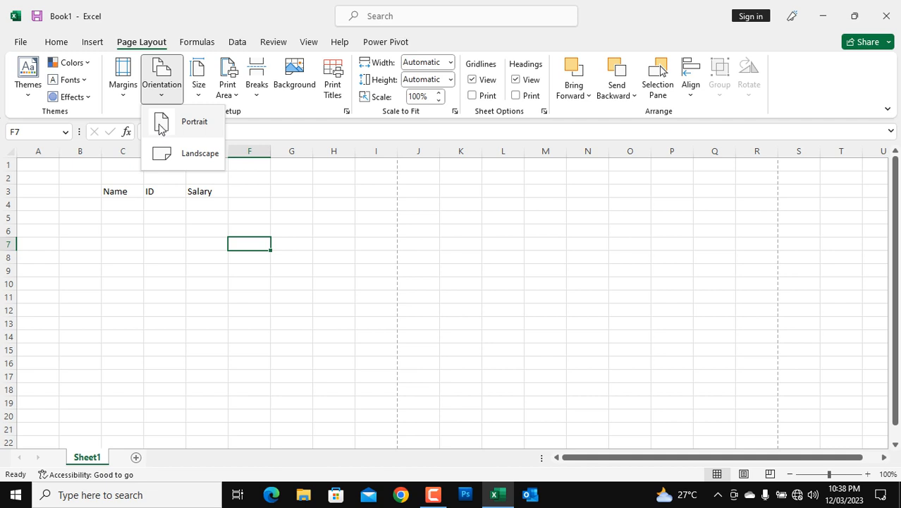
Step: Examine the Normal, Wide and Narrow margin presets and the custom margin settings, closing them without applying changes
{"action": "left_click", "coordinate": [122, 91]}
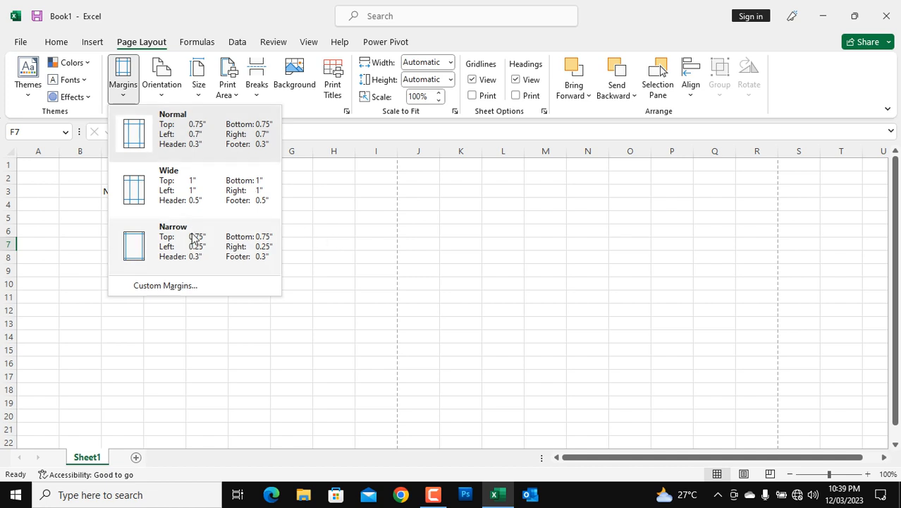
{"action": "left_click", "coordinate": [156, 286]}
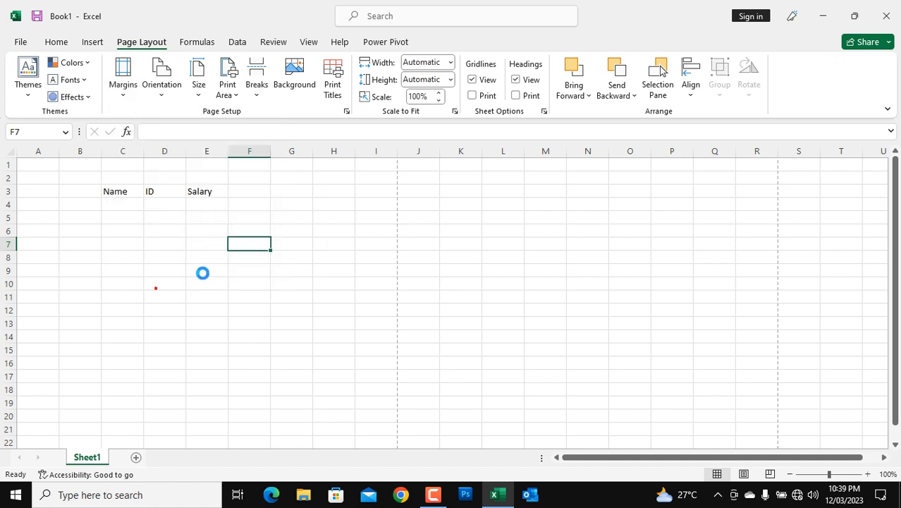
{"action": "left_click_drag", "start_coordinate": [677, 76], "coordinate": [307, 149]}
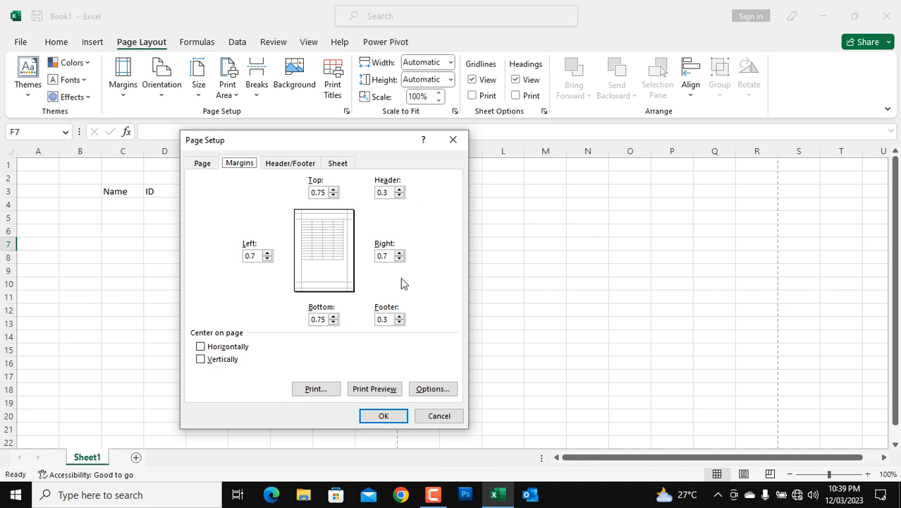
{"action": "left_click", "coordinate": [432, 415]}
{"action": "left_click", "coordinate": [278, 242]}
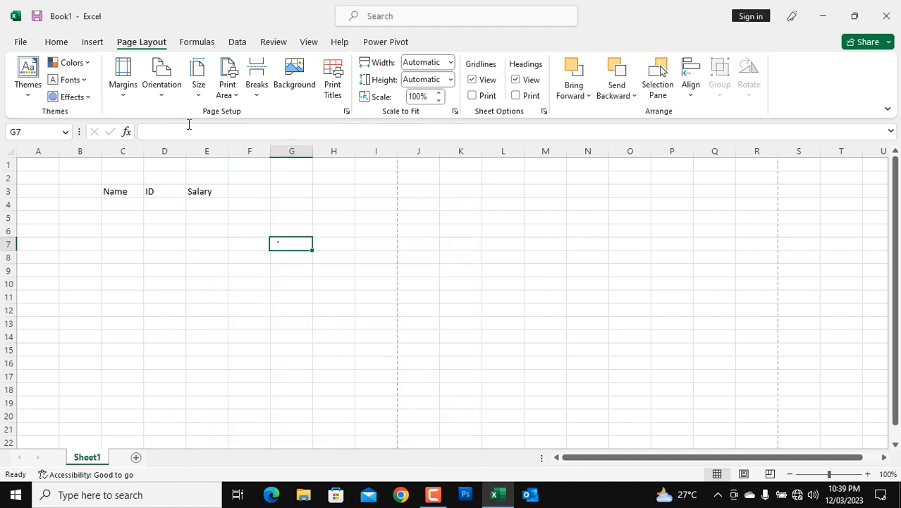
{"action": "left_click", "coordinate": [168, 96]}
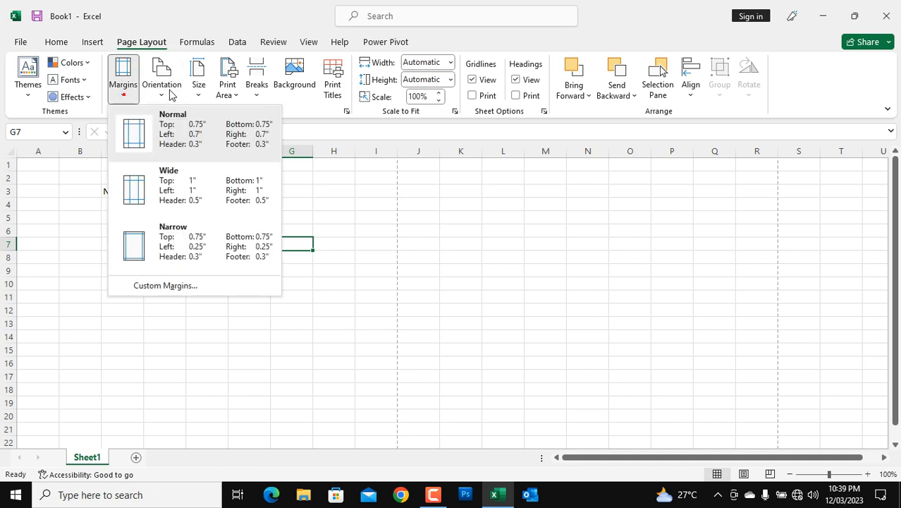
{"action": "left_click", "coordinate": [199, 94]}
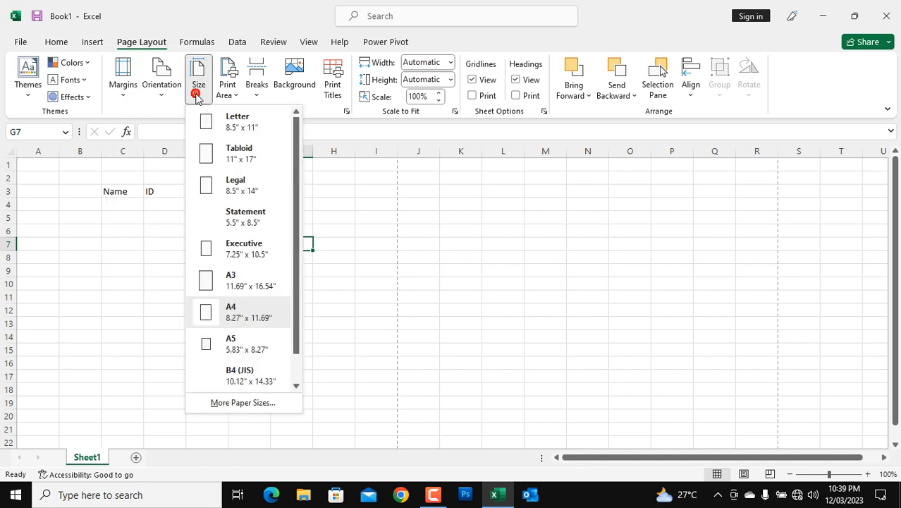
Step: Set the range C3:H16 as the worksheet's print area
{"action": "left_click", "coordinate": [234, 95]}
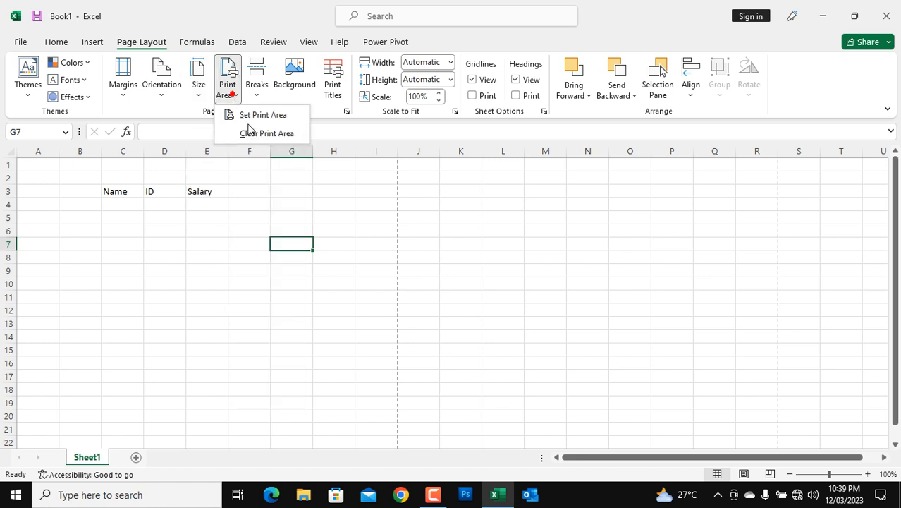
{"action": "left_click", "coordinate": [228, 252]}
{"action": "left_click_drag", "start_coordinate": [113, 186], "coordinate": [330, 358]}
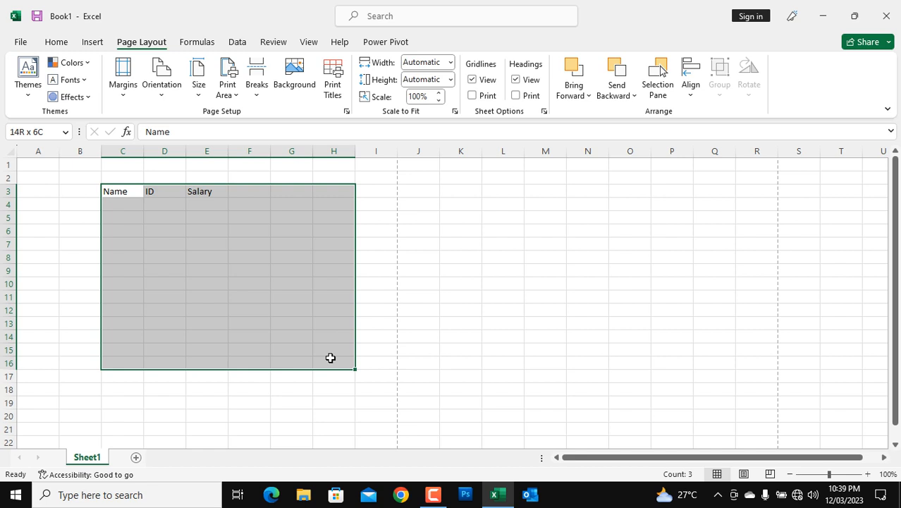
{"action": "left_click", "coordinate": [227, 95]}
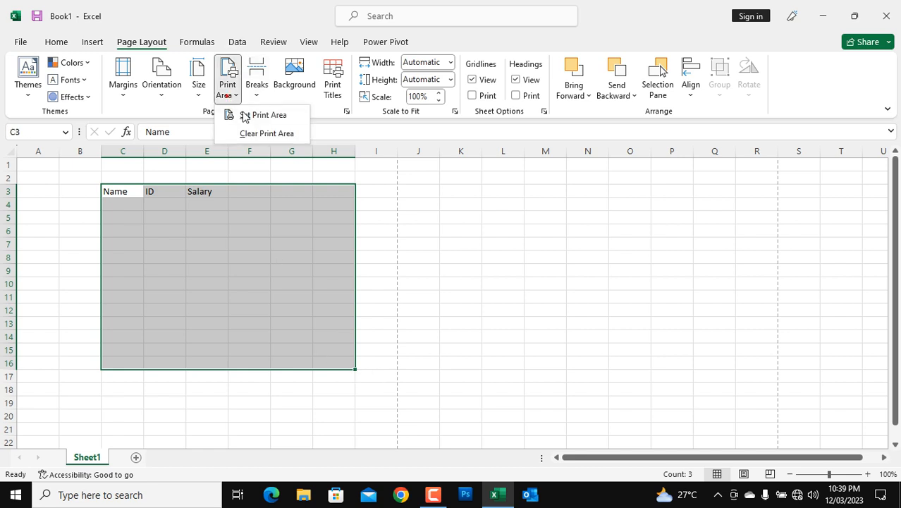
{"action": "left_click", "coordinate": [247, 115]}
{"action": "left_click", "coordinate": [359, 219]}
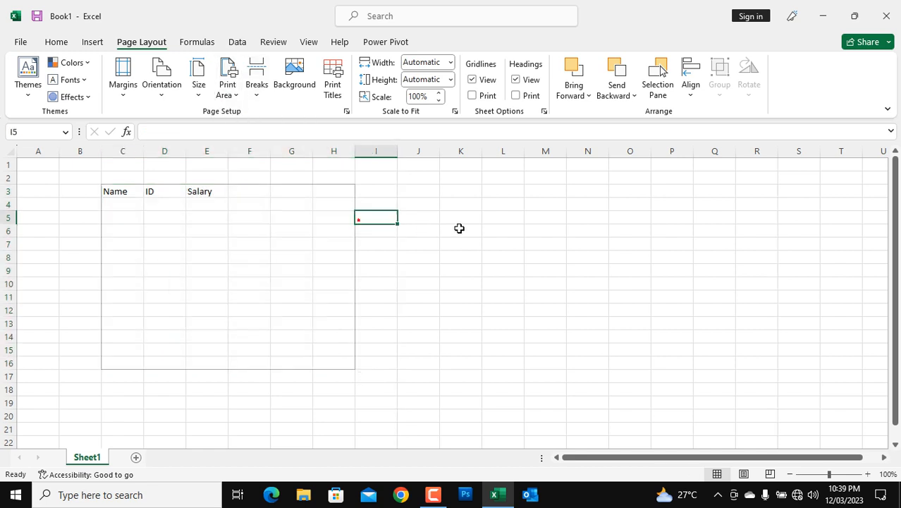
Step: Select the print area range C3:H16 and clear the print area from the worksheet
{"action": "left_click_drag", "start_coordinate": [131, 193], "coordinate": [337, 363]}
{"action": "left_click", "coordinate": [218, 380]}
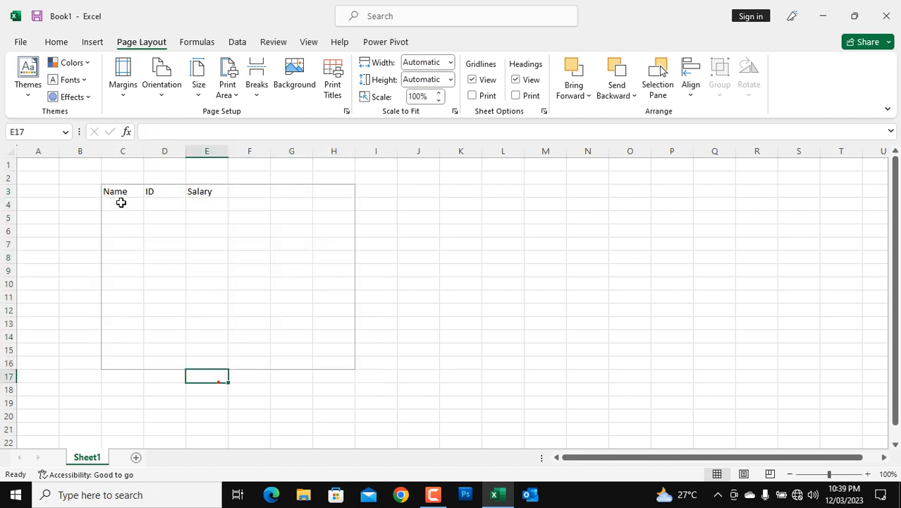
{"action": "left_click_drag", "start_coordinate": [121, 192], "coordinate": [336, 362]}
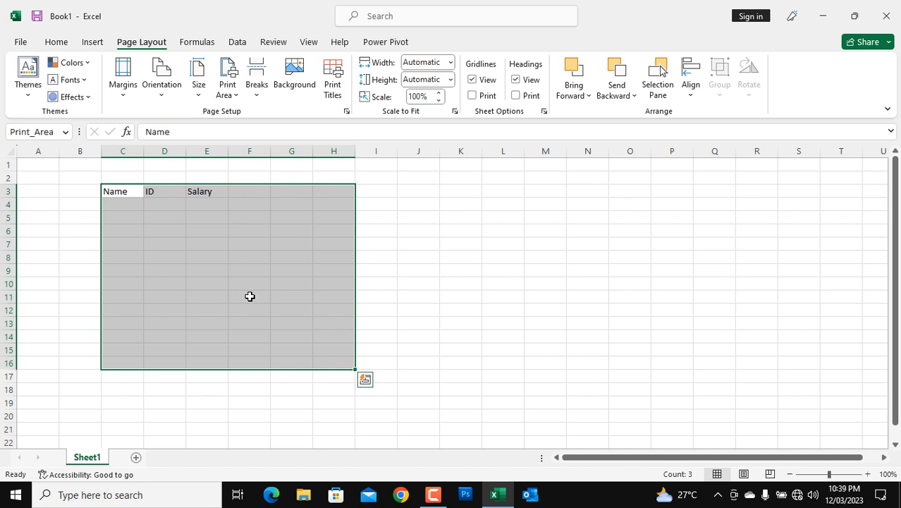
{"action": "left_click", "coordinate": [236, 99]}
{"action": "left_click", "coordinate": [247, 134]}
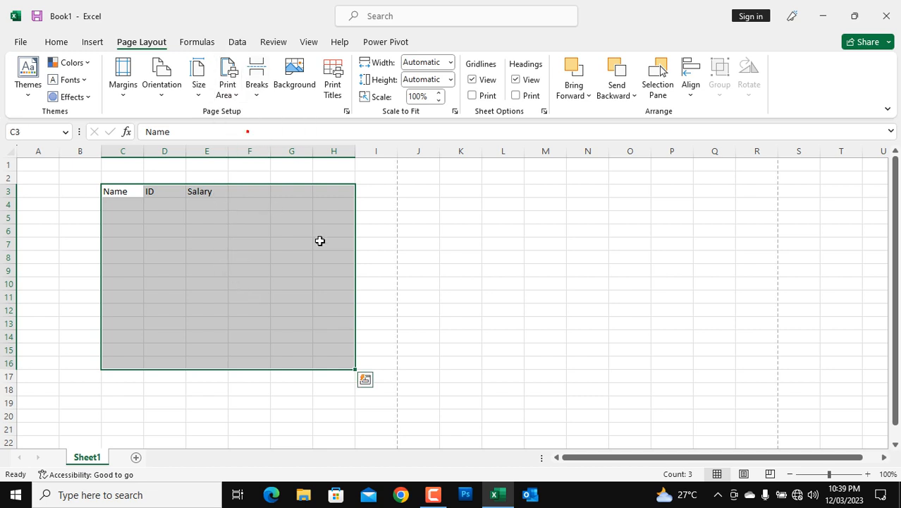
{"action": "left_click", "coordinate": [361, 243]}
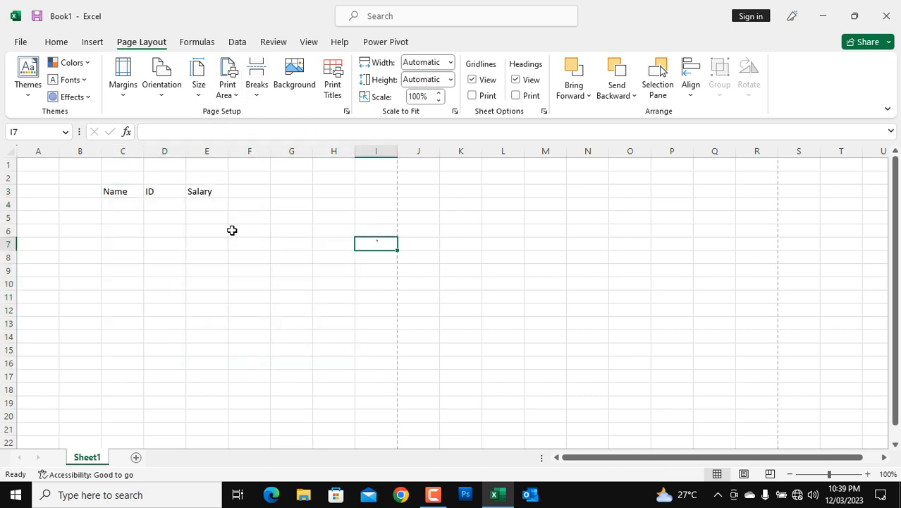
Step: Examine the page break options and the description of the worksheet background feature
{"action": "left_click", "coordinate": [256, 94]}
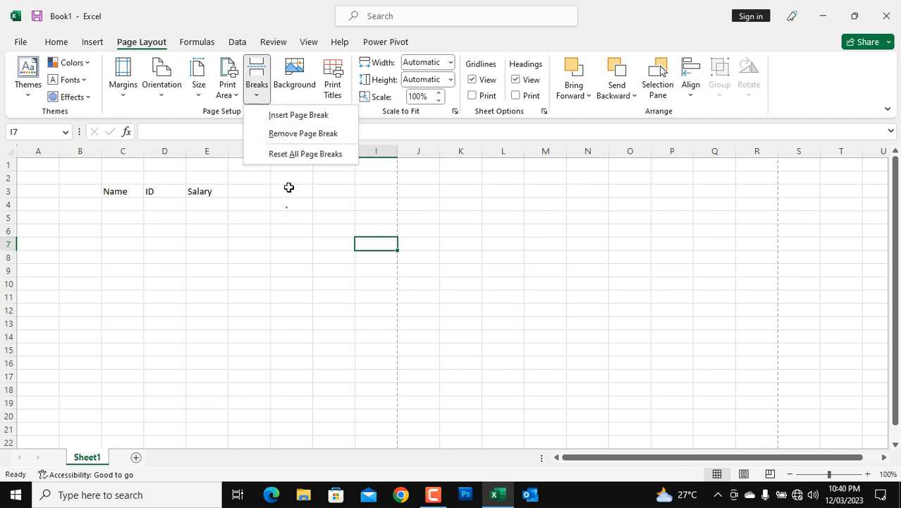
{"action": "left_click", "coordinate": [287, 207]}
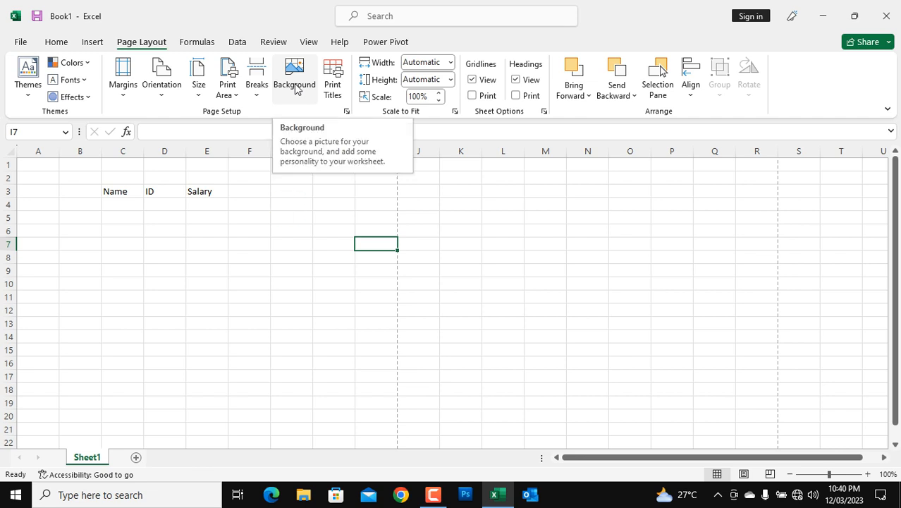
{"action": "left_click", "coordinate": [281, 220]}
{"action": "left_click", "coordinate": [322, 214]}
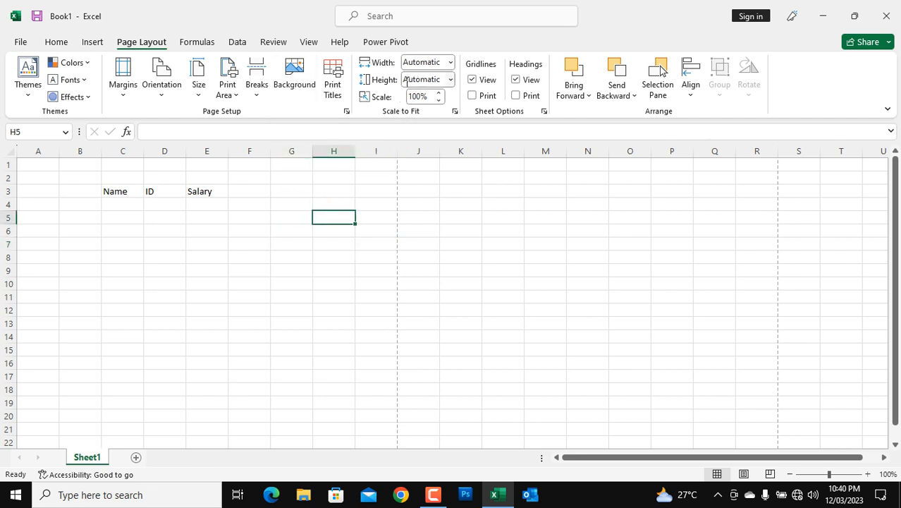
Step: Examine the width and height scaling options that fit the printout to a number of pages
{"action": "left_click", "coordinate": [426, 61]}
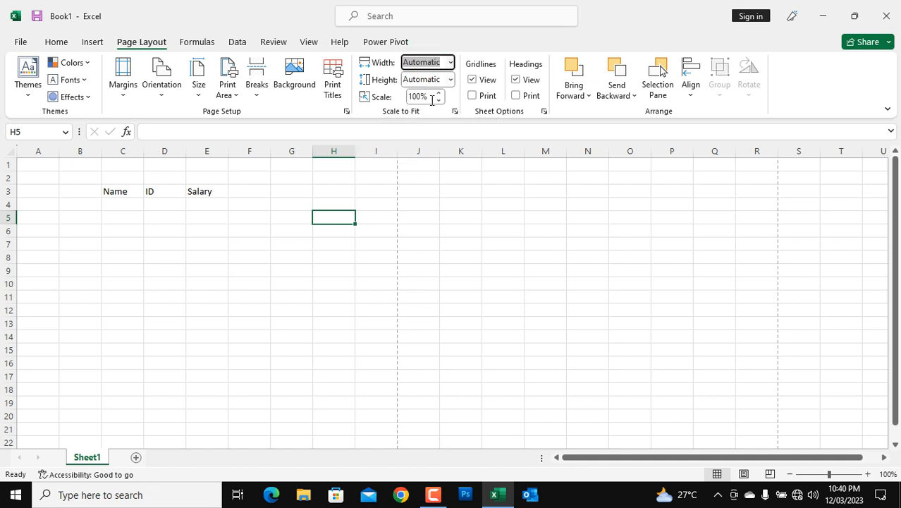
{"action": "left_click", "coordinate": [364, 260]}
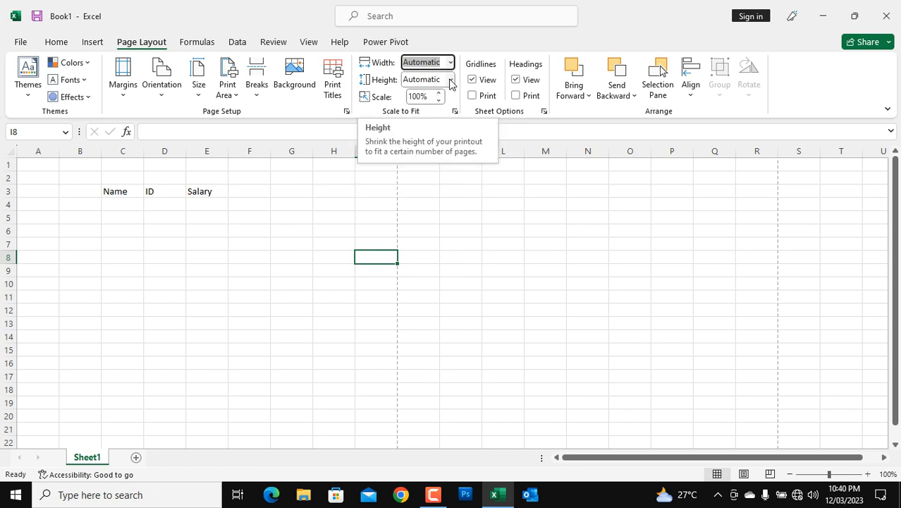
{"action": "left_click", "coordinate": [450, 79]}
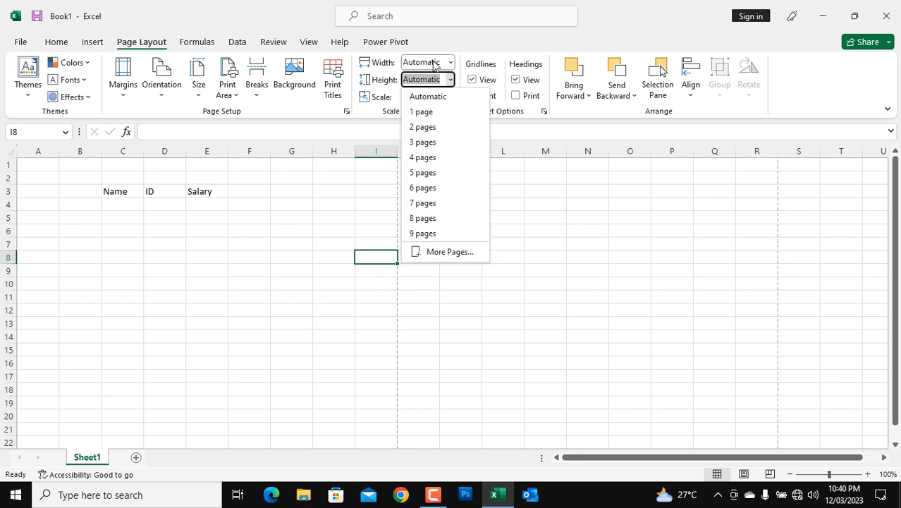
{"action": "left_click", "coordinate": [435, 64]}
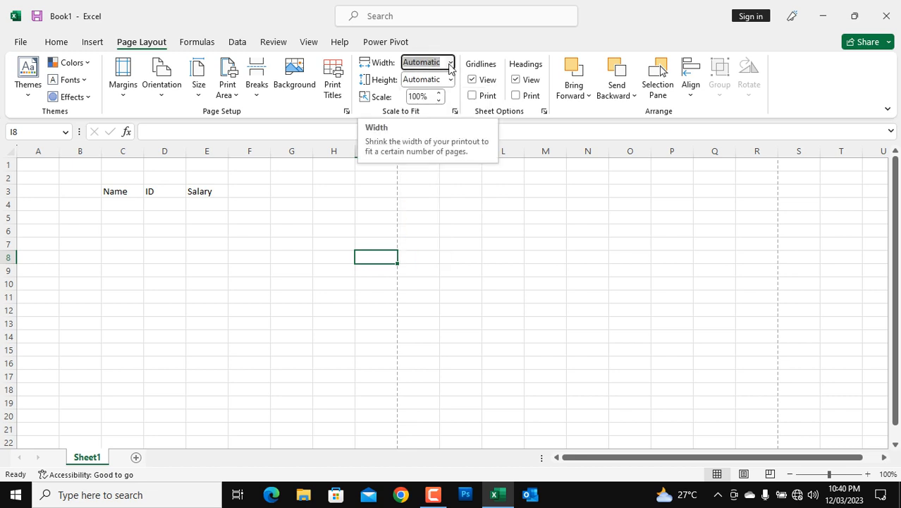
{"action": "left_click", "coordinate": [519, 175]}
{"action": "left_click", "coordinate": [297, 248]}
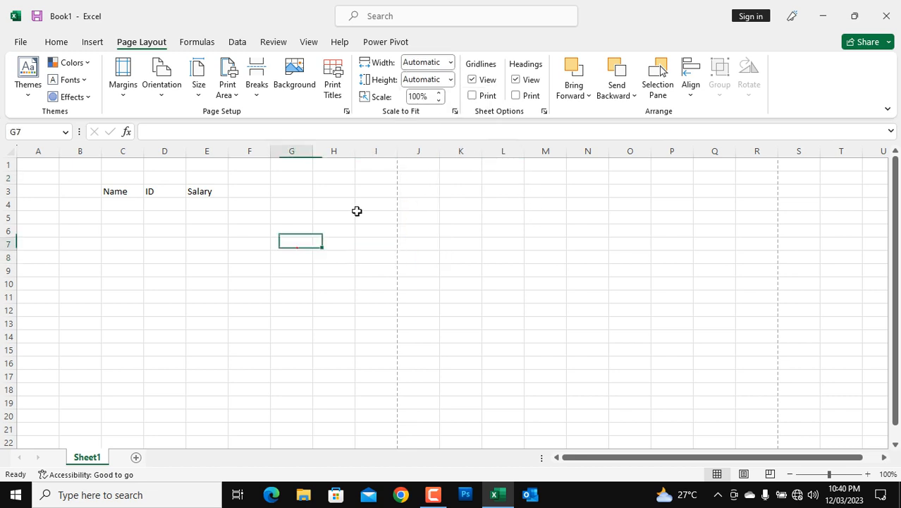
Step: Hide the worksheet gridlines and show them again
{"action": "left_click", "coordinate": [472, 81]}
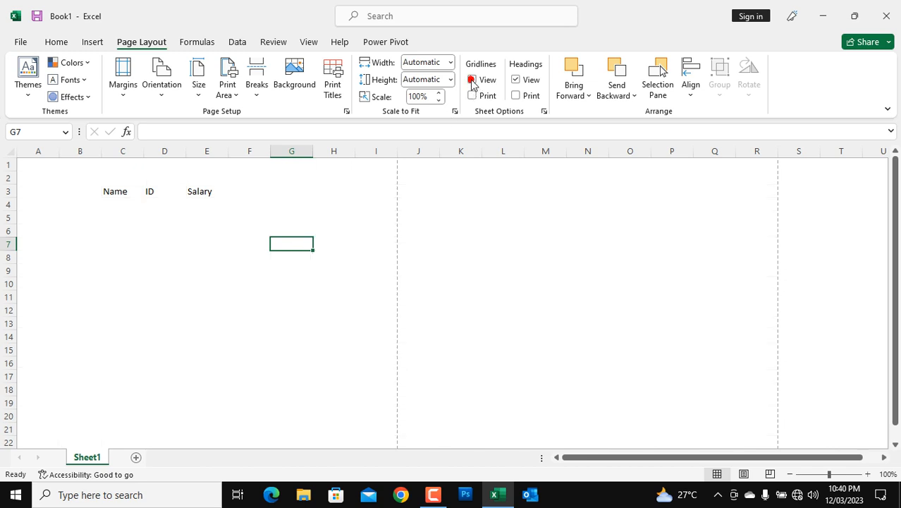
{"action": "left_click", "coordinate": [472, 80]}
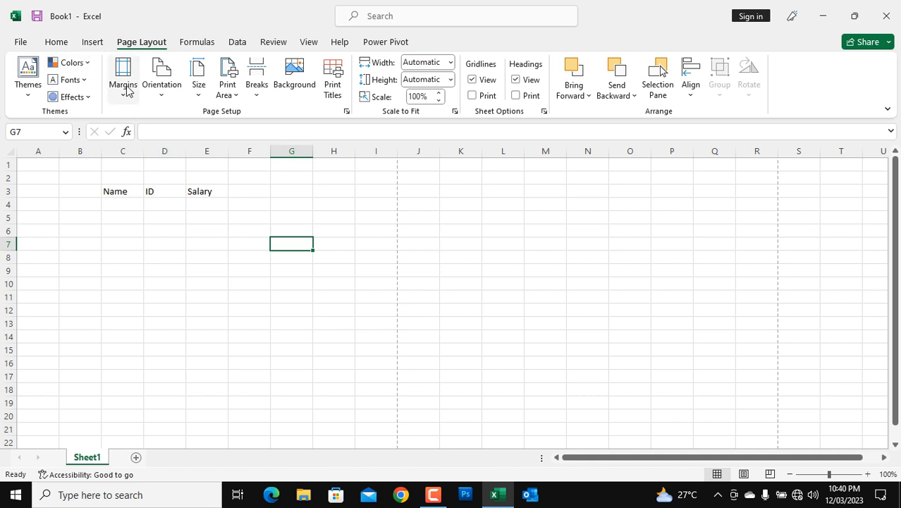
Step: Open the Create Table settings for the range C3:E6 and cancel without creating a table
{"action": "left_click", "coordinate": [92, 43]}
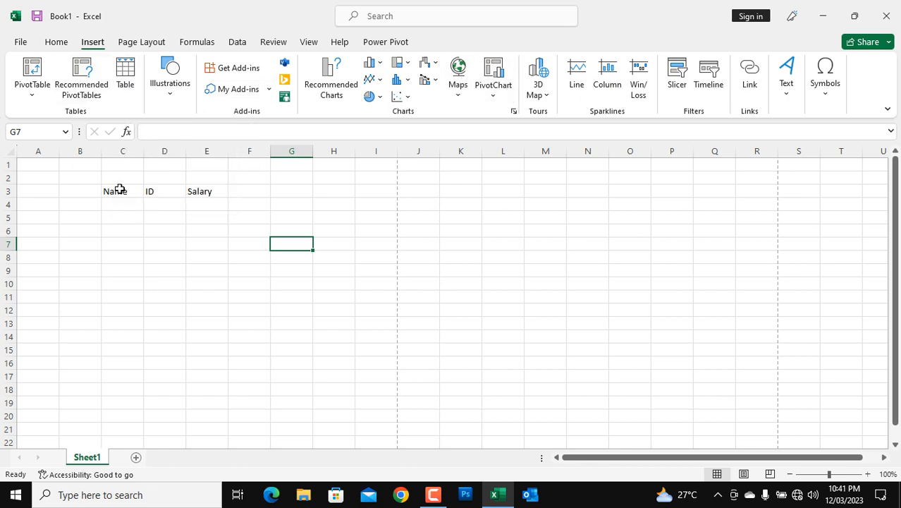
{"action": "left_click_drag", "start_coordinate": [120, 189], "coordinate": [203, 235]}
{"action": "left_click", "coordinate": [125, 79]}
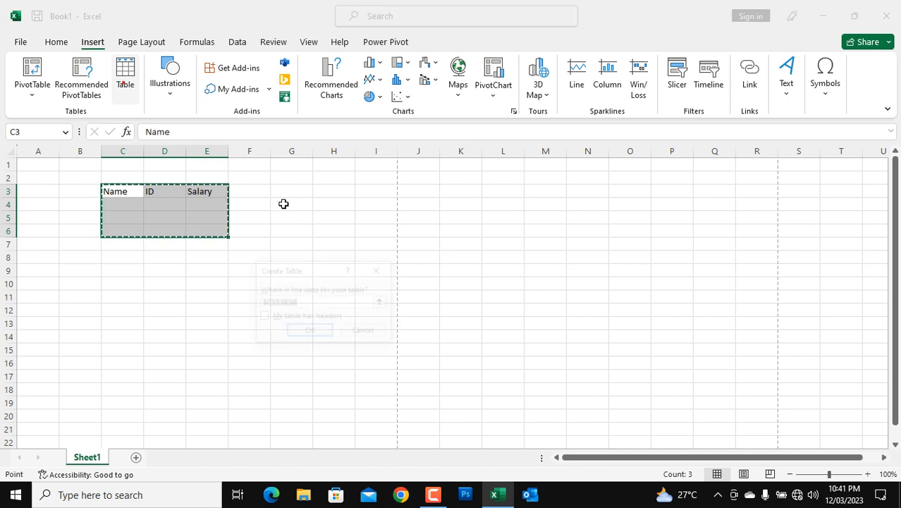
{"action": "left_click", "coordinate": [369, 328]}
{"action": "left_click", "coordinate": [286, 252]}
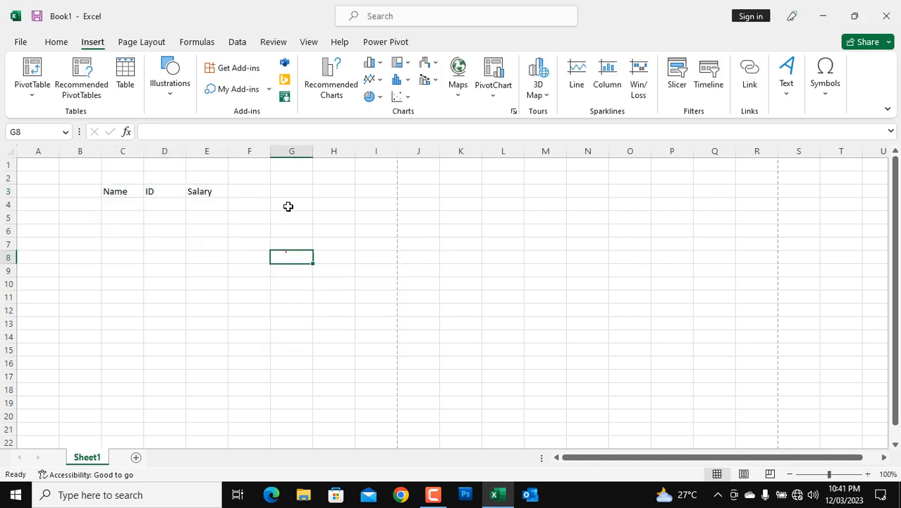
Step: Apply all borders to the range C3:E11 containing the Name, ID and Salary headers
{"action": "left_click_drag", "start_coordinate": [128, 191], "coordinate": [217, 251]}
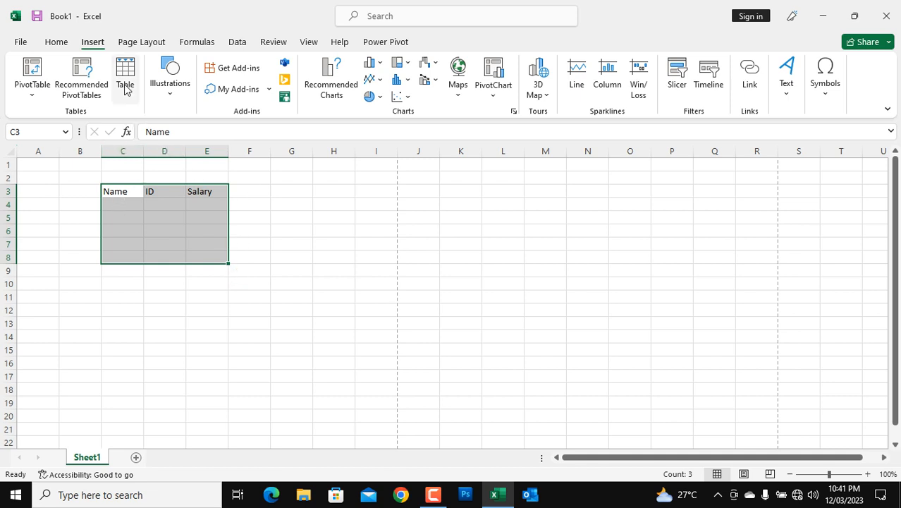
{"action": "left_click", "coordinate": [375, 238]}
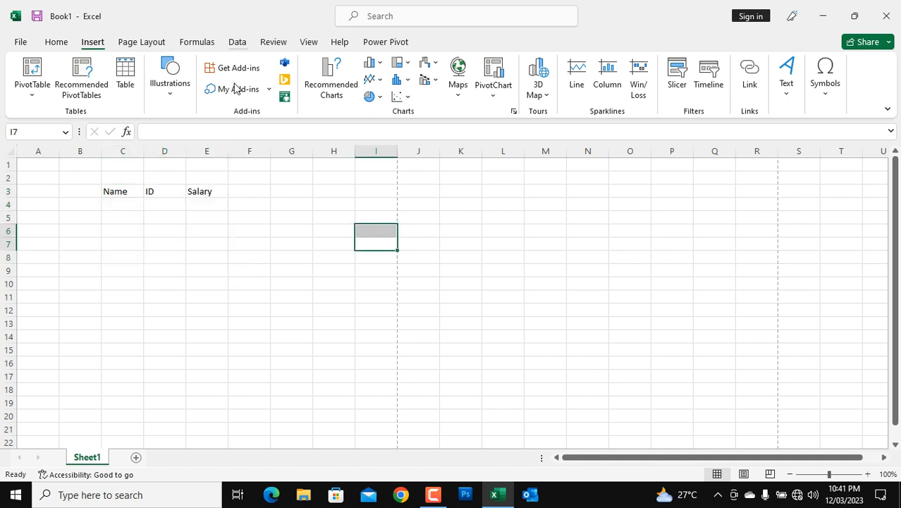
{"action": "left_click_drag", "start_coordinate": [118, 194], "coordinate": [214, 292]}
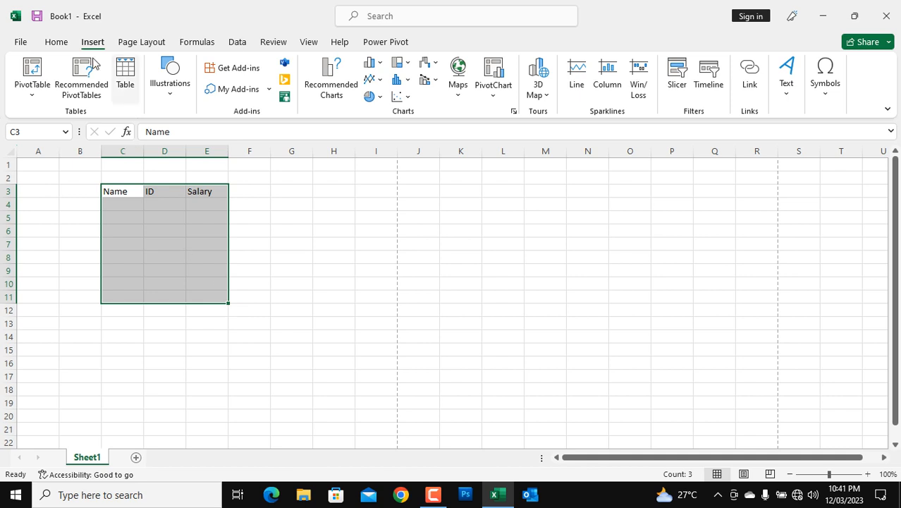
{"action": "left_click", "coordinate": [58, 42]}
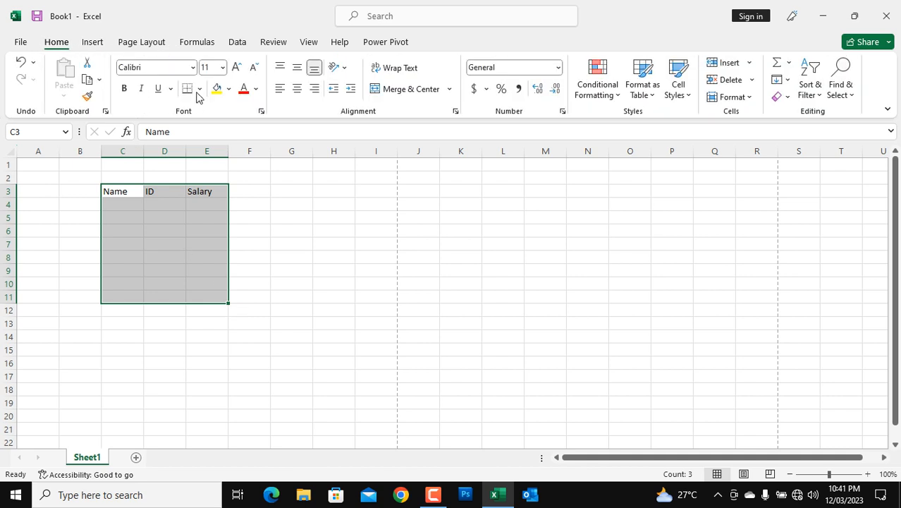
{"action": "left_click", "coordinate": [199, 89]}
{"action": "left_click", "coordinate": [212, 224]}
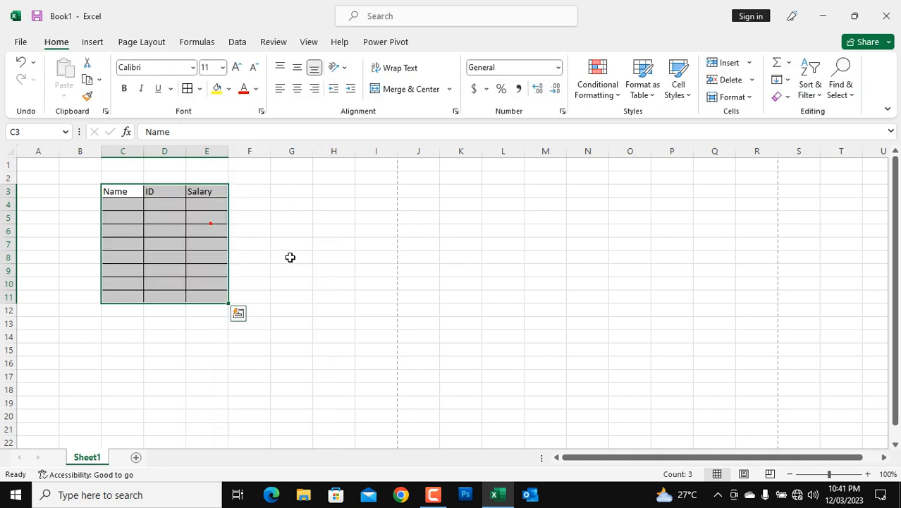
{"action": "left_click", "coordinate": [376, 244]}
{"action": "left_click", "coordinate": [300, 246]}
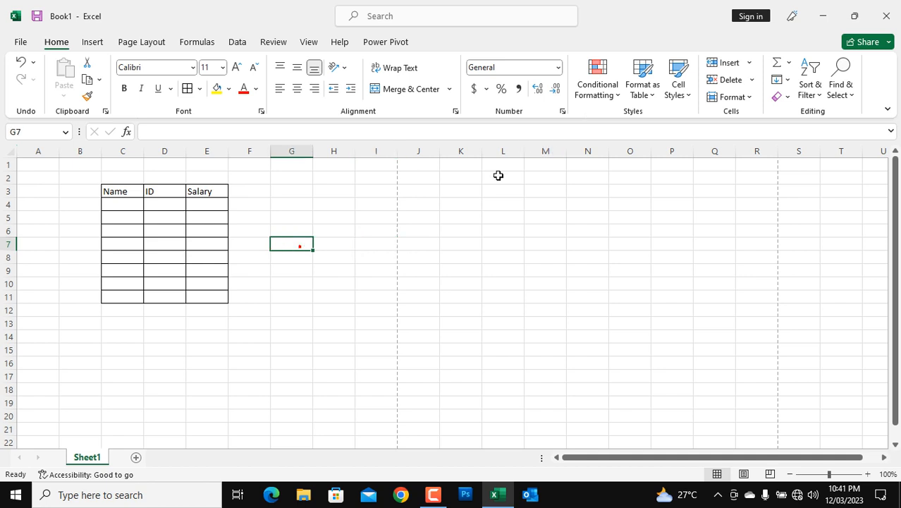
{"action": "left_click", "coordinate": [225, 218]}
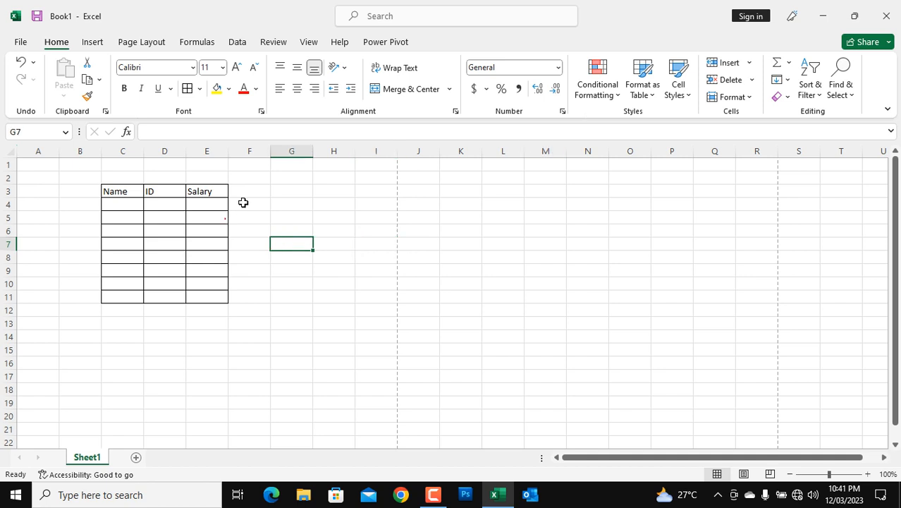
Step: Examine the Text, Logical, and Lookup & Reference function lists and the description of the Name Manager
{"action": "left_click", "coordinate": [154, 45]}
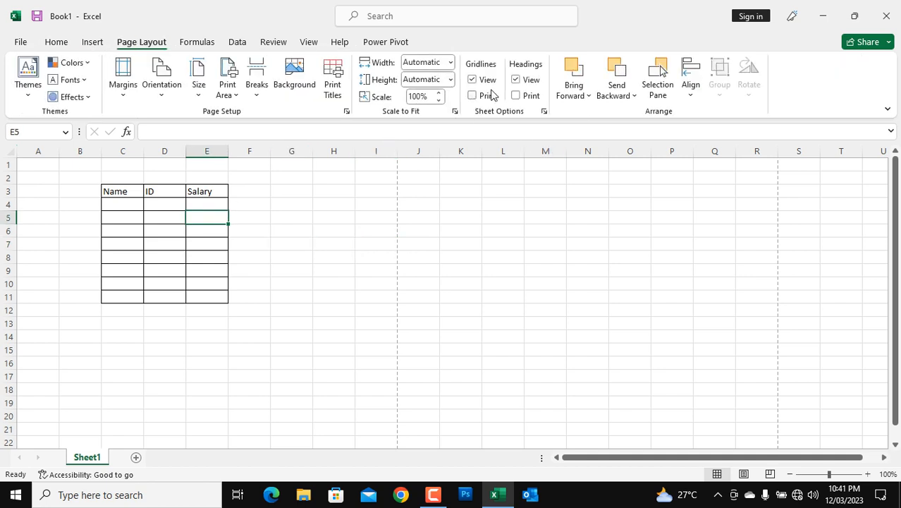
{"action": "left_click", "coordinate": [198, 44]}
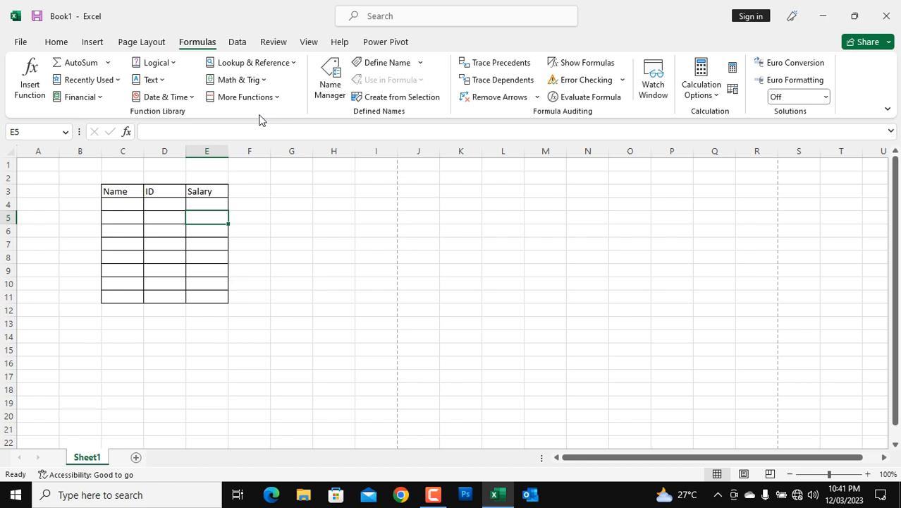
{"action": "left_click", "coordinate": [170, 103]}
{"action": "left_click", "coordinate": [155, 79]}
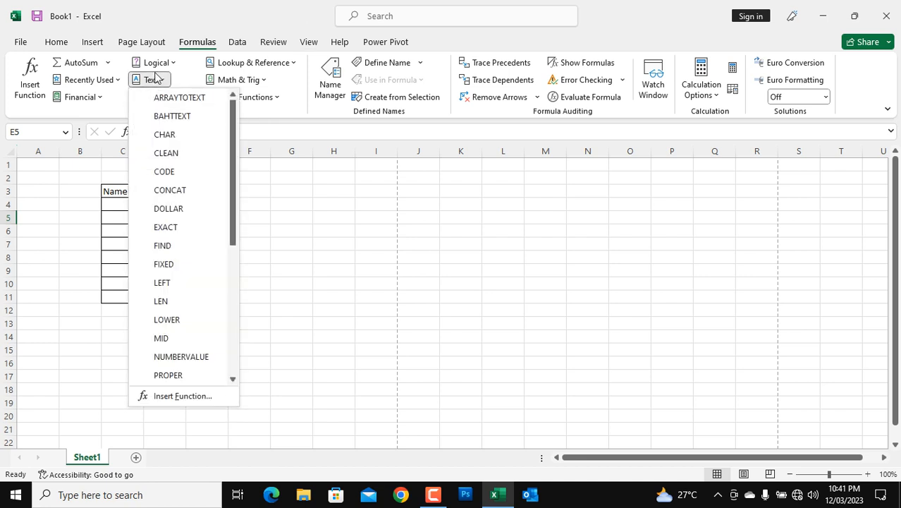
{"action": "left_click", "coordinate": [156, 63]}
{"action": "left_click", "coordinate": [155, 63]}
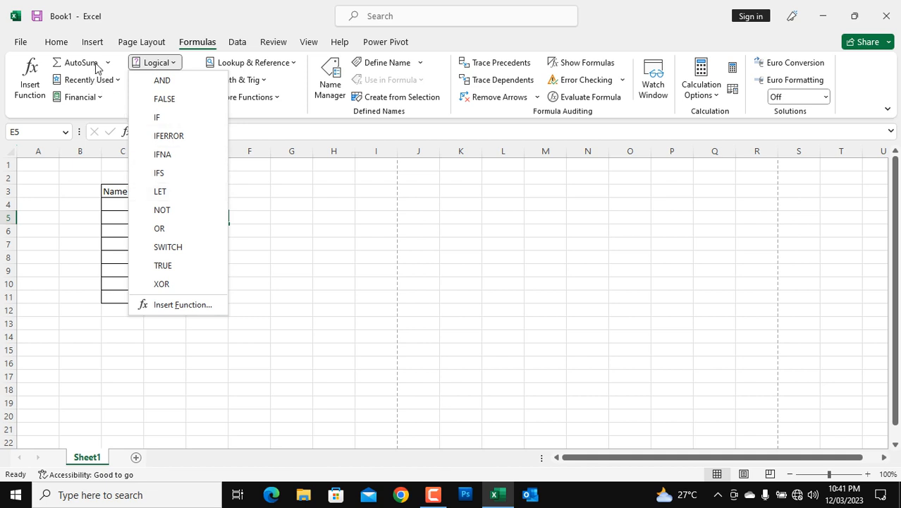
{"action": "left_click", "coordinate": [162, 22]}
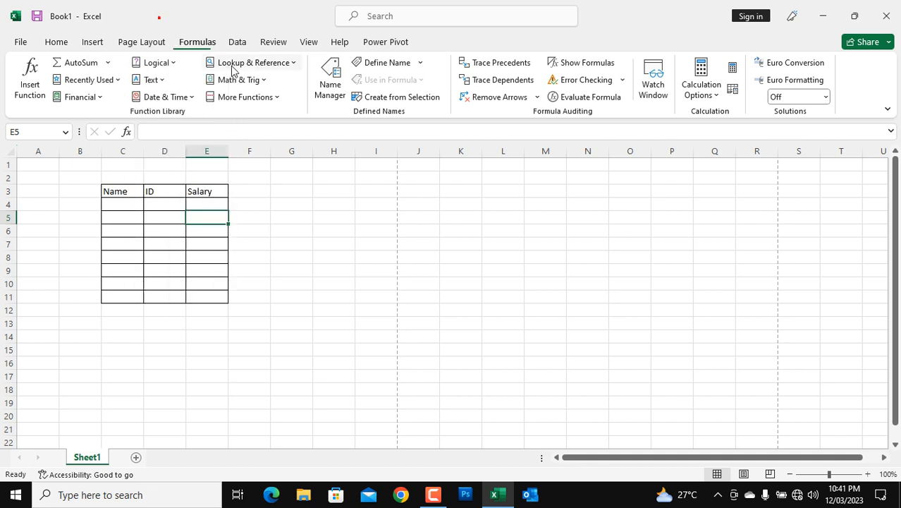
{"action": "left_click", "coordinate": [257, 66]}
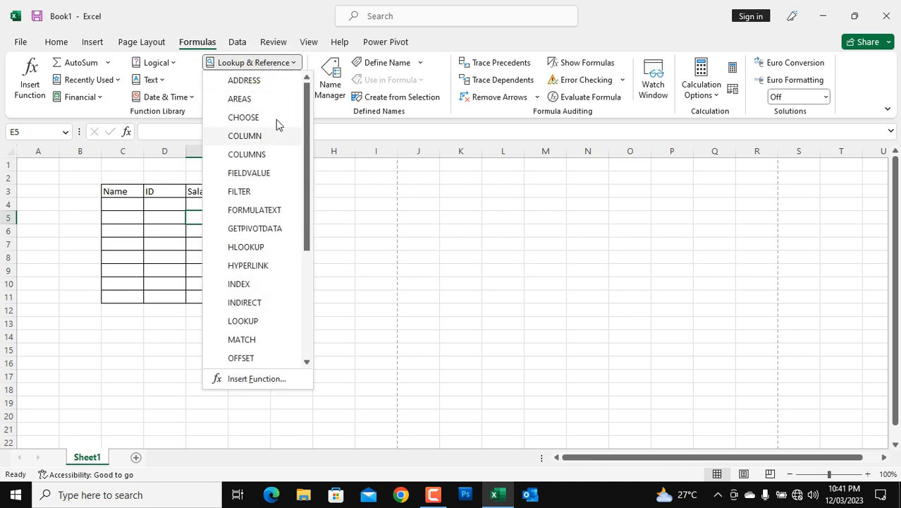
{"action": "left_click", "coordinate": [251, 26]}
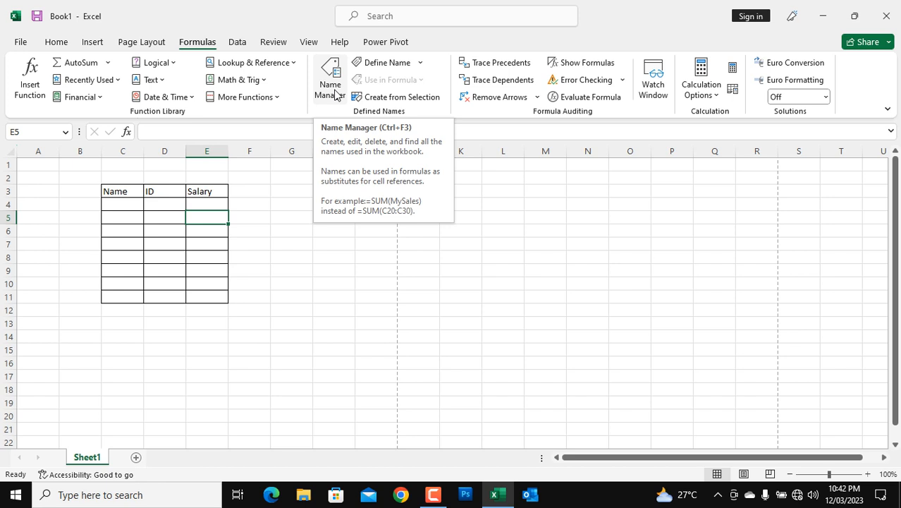
Step: Examine the Get Data import sources, including files, databases, Azure, online services and other sources
{"action": "left_click", "coordinate": [239, 42]}
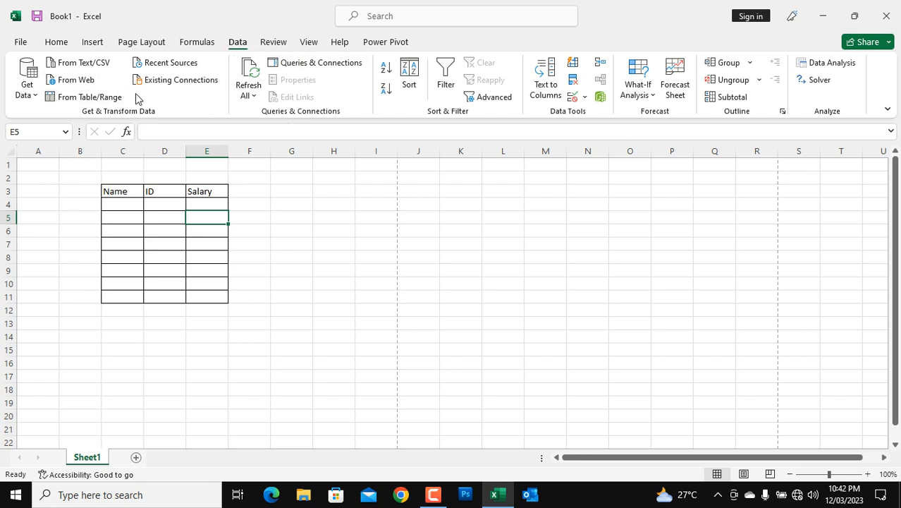
{"action": "left_click", "coordinate": [31, 95]}
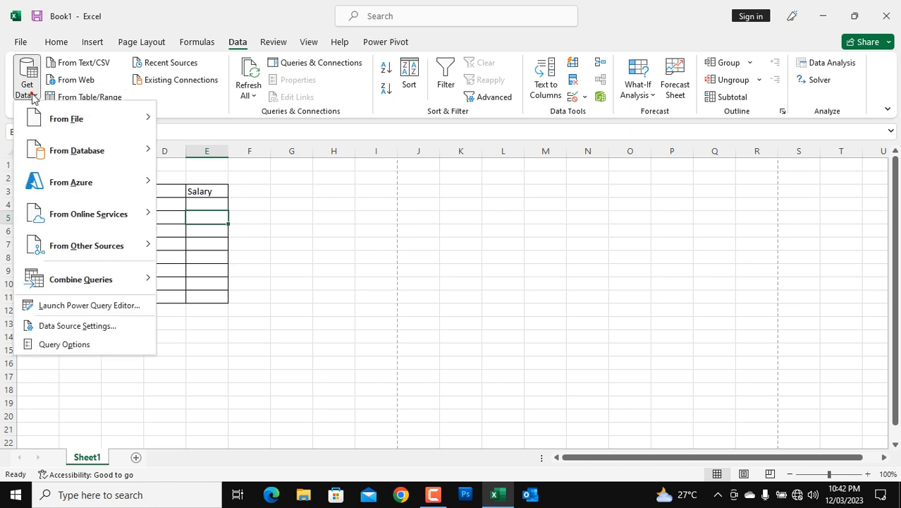
{"action": "mouse_move", "coordinate": [80, 124]}
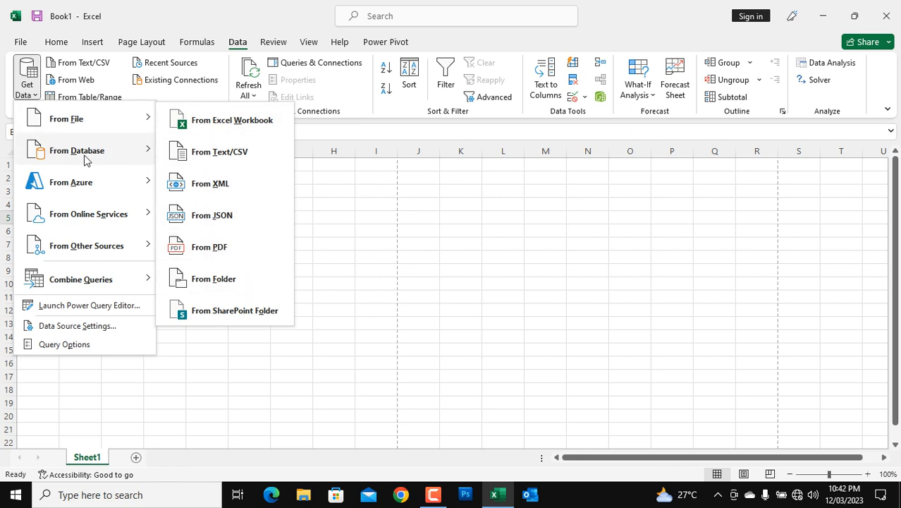
{"action": "mouse_move", "coordinate": [82, 155]}
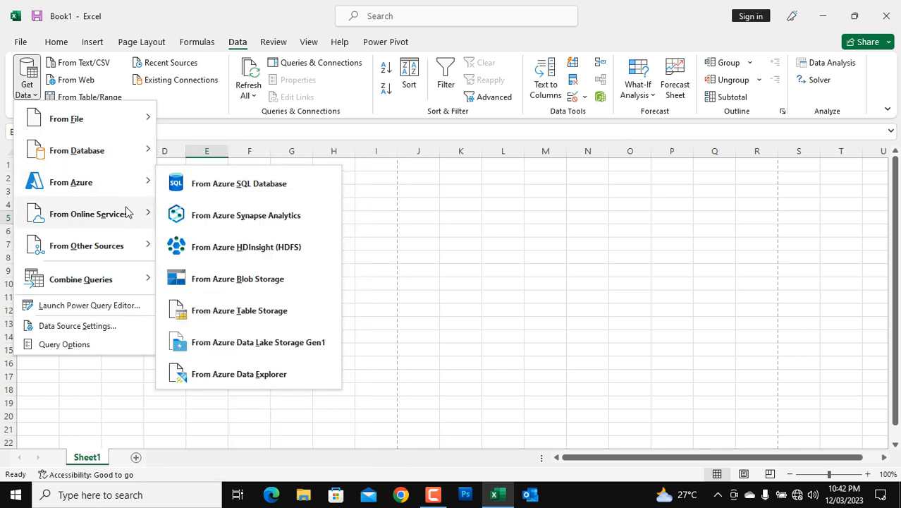
{"action": "mouse_move", "coordinate": [114, 223]}
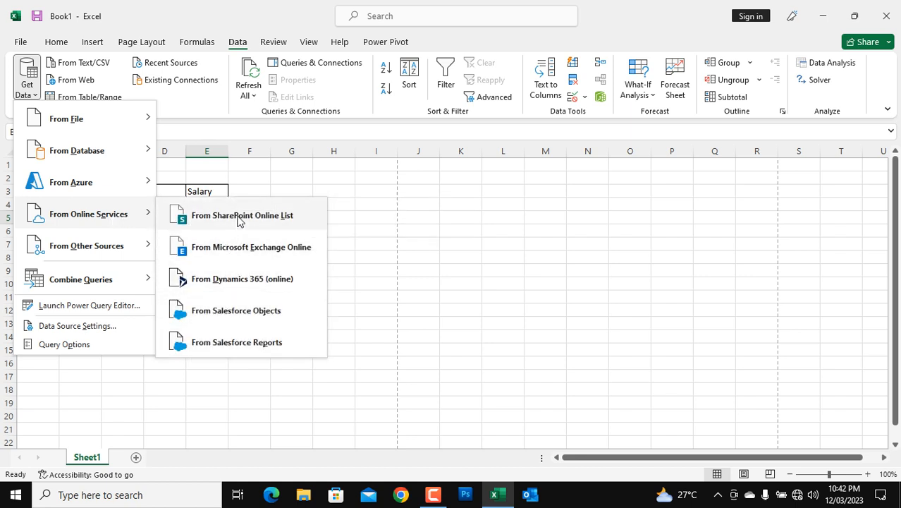
{"action": "mouse_move", "coordinate": [120, 245]}
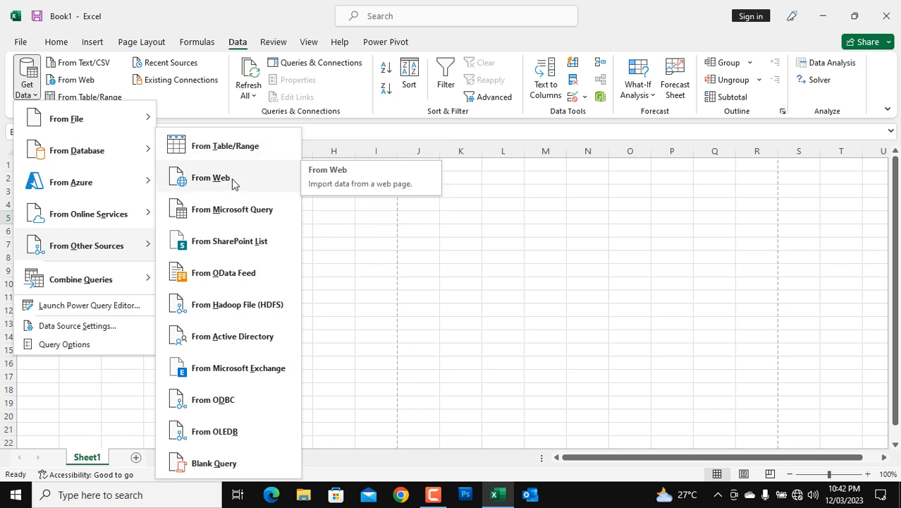
{"action": "mouse_move", "coordinate": [133, 122]}
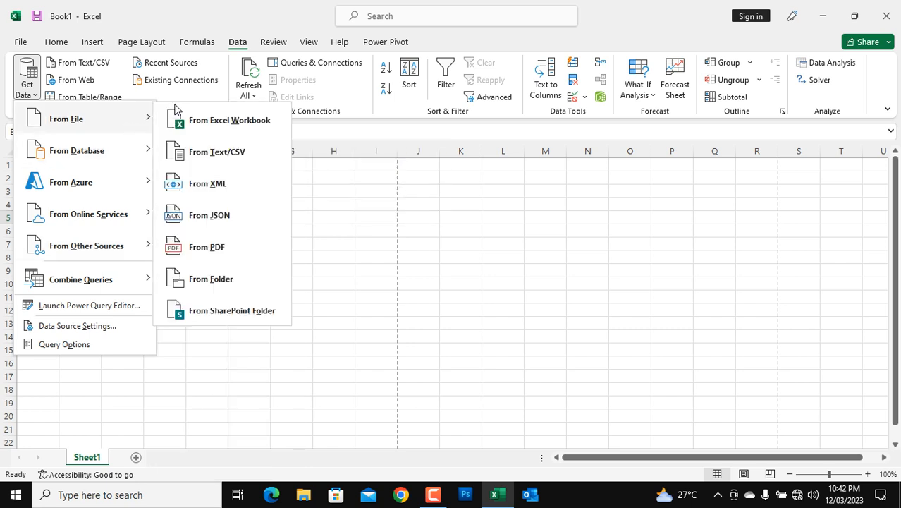
{"action": "left_click", "coordinate": [161, 177]}
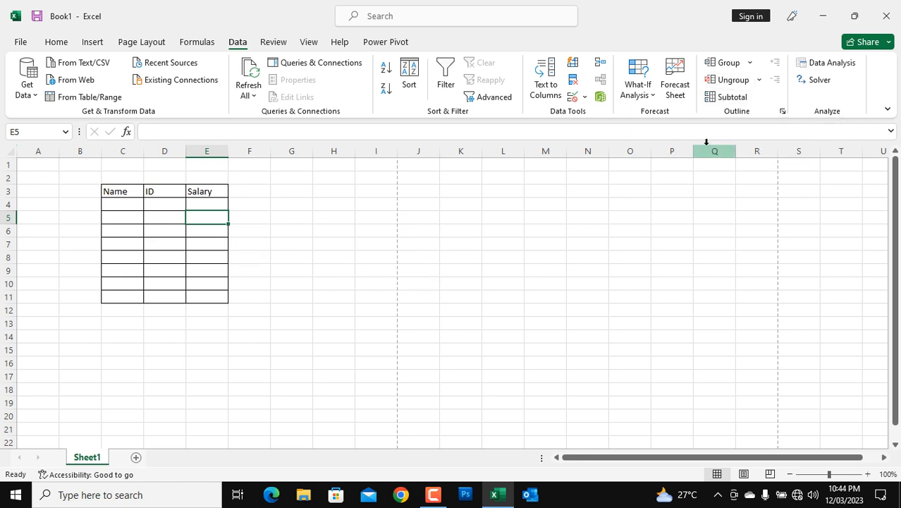
Step: Open the Group settings for rows or columns, cancel without grouping, and examine the review and protection tools
{"action": "left_click", "coordinate": [746, 62]}
{"action": "left_click", "coordinate": [296, 237]}
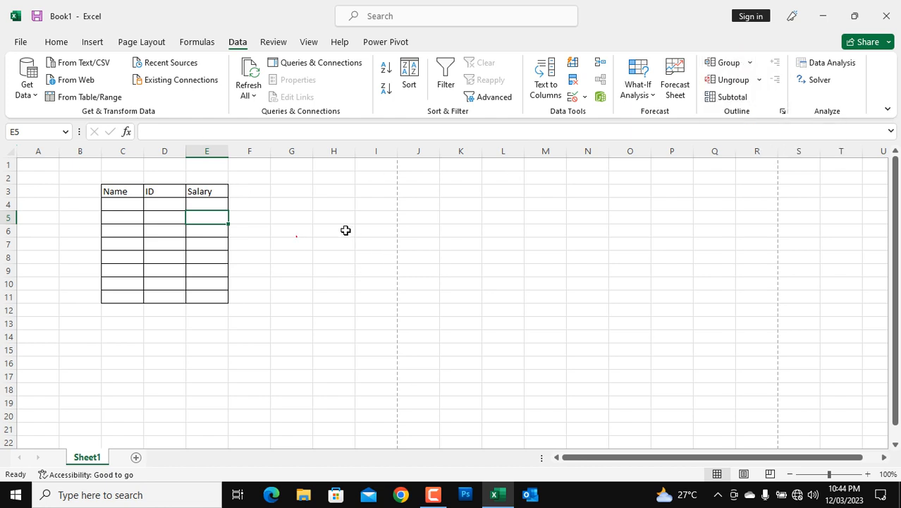
{"action": "left_click", "coordinate": [734, 64]}
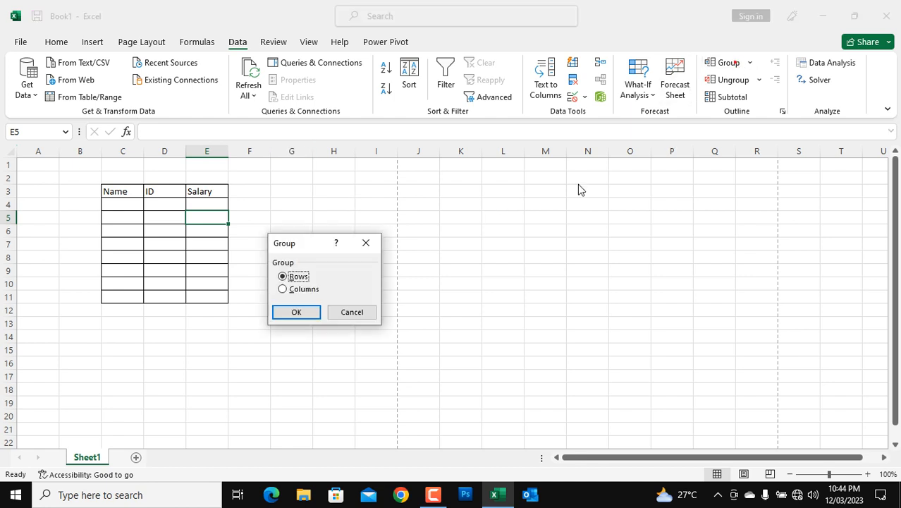
{"action": "key", "text": "Escape"}
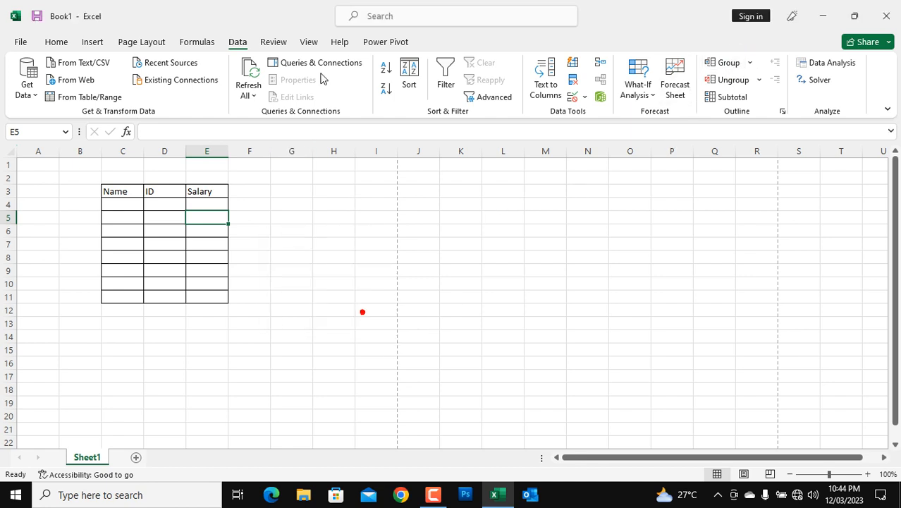
{"action": "left_click", "coordinate": [274, 43]}
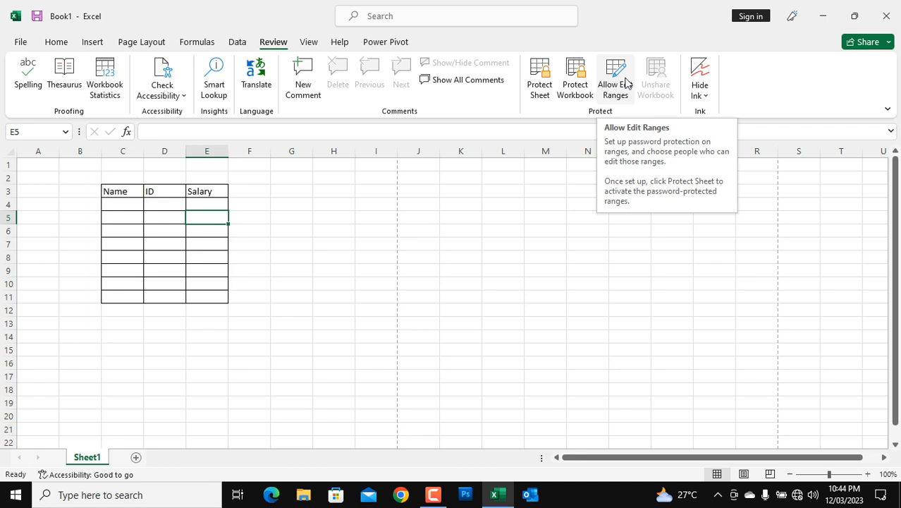
Step: View the sheet in Page Break Preview at 100% zoom and return to Normal view
{"action": "left_click", "coordinate": [308, 43]}
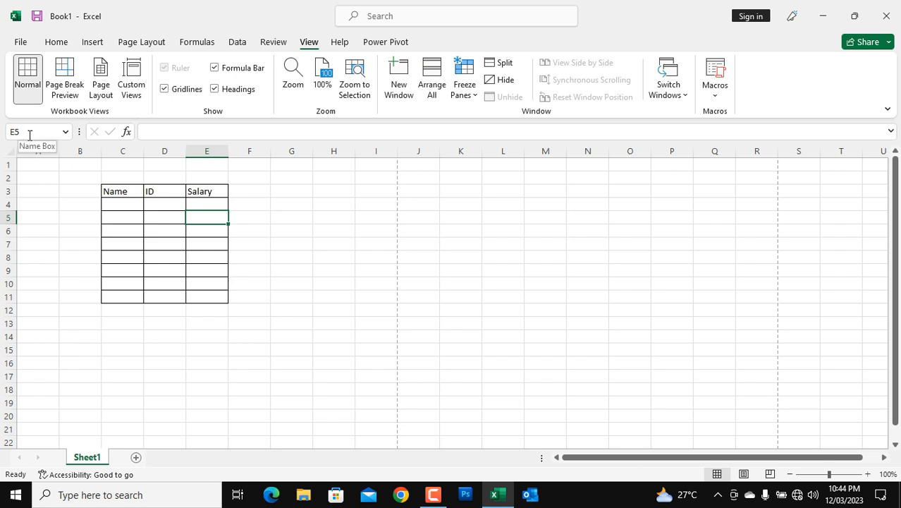
{"action": "left_click", "coordinate": [62, 83]}
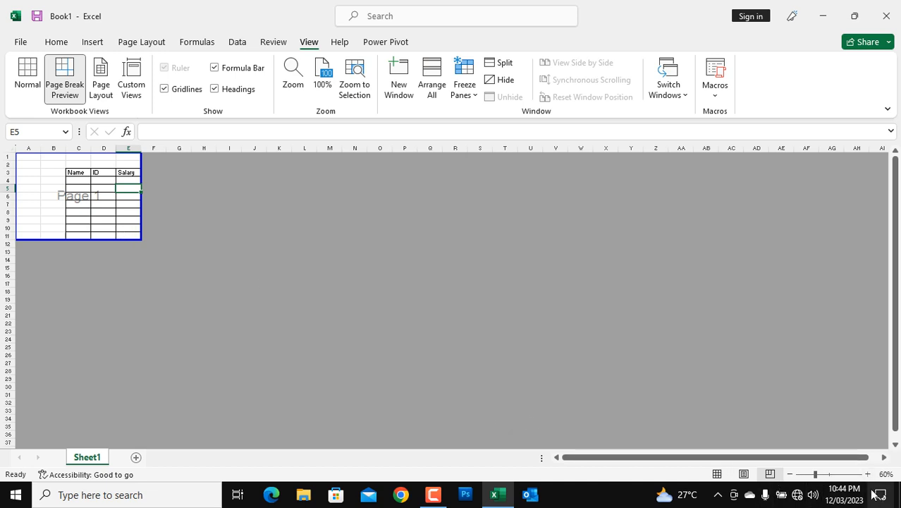
{"action": "left_click", "coordinate": [885, 475]}
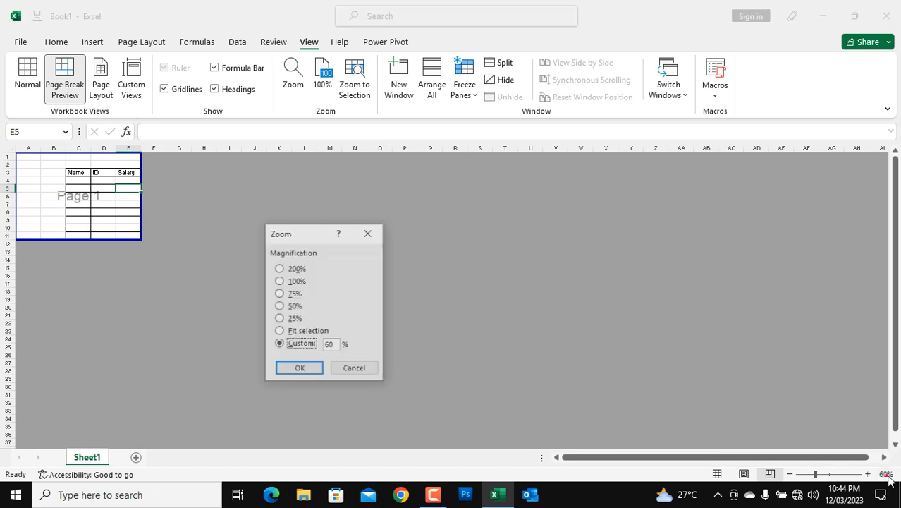
{"action": "left_click", "coordinate": [297, 282]}
{"action": "key", "text": "Return"}
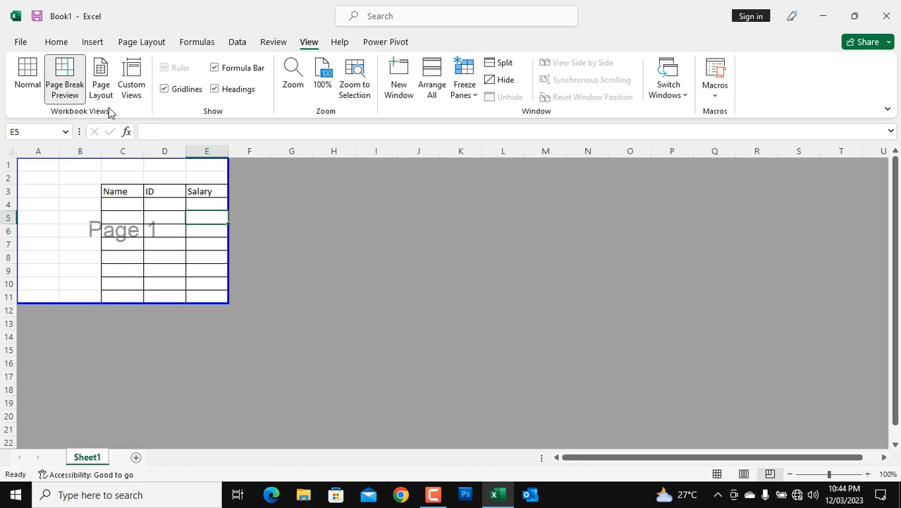
{"action": "left_click", "coordinate": [38, 85]}
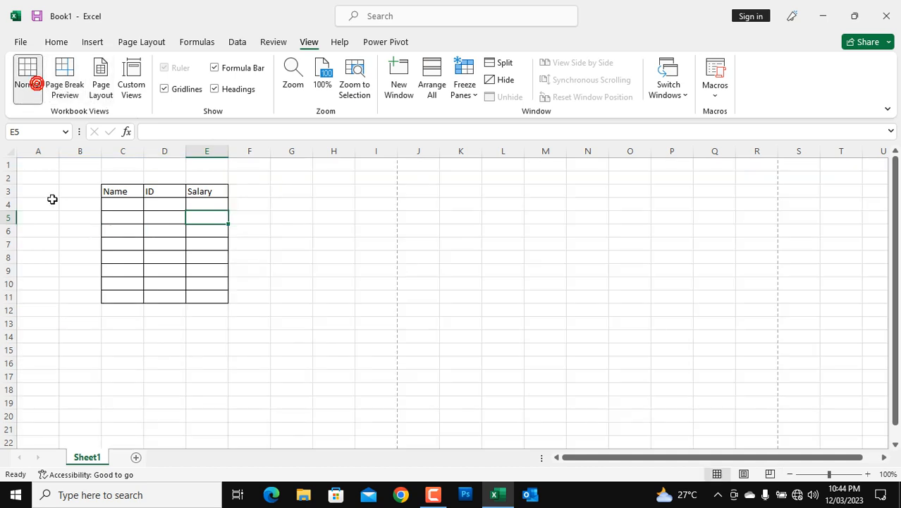
{"action": "left_click", "coordinate": [309, 240]}
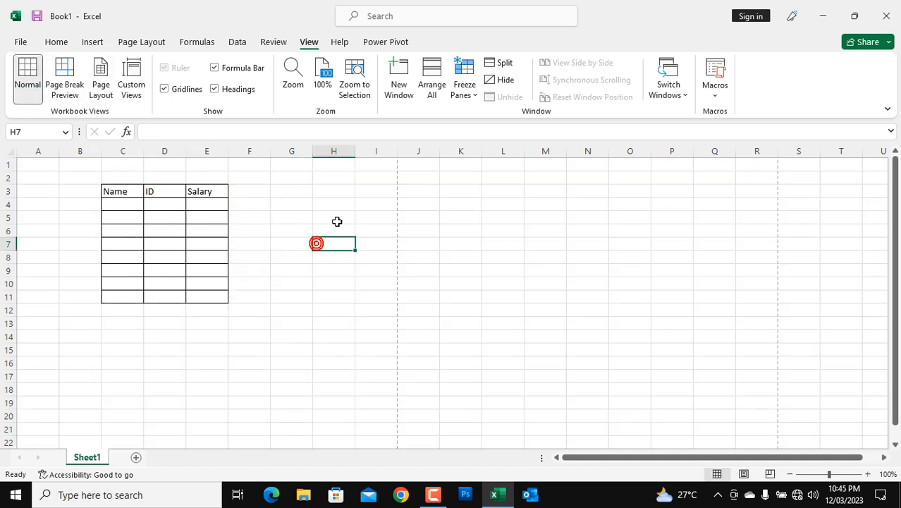
Step: Hide the formula bar and show it again, twice
{"action": "left_click", "coordinate": [247, 70]}
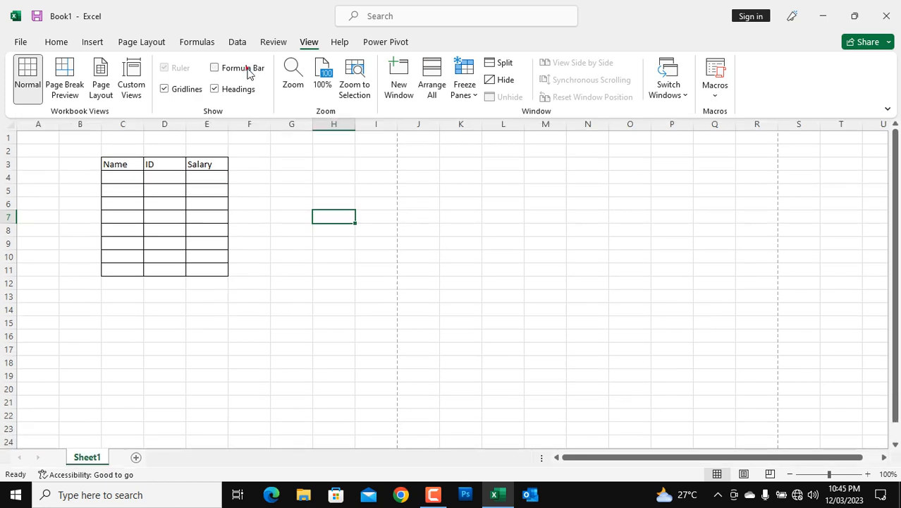
{"action": "left_click", "coordinate": [244, 68]}
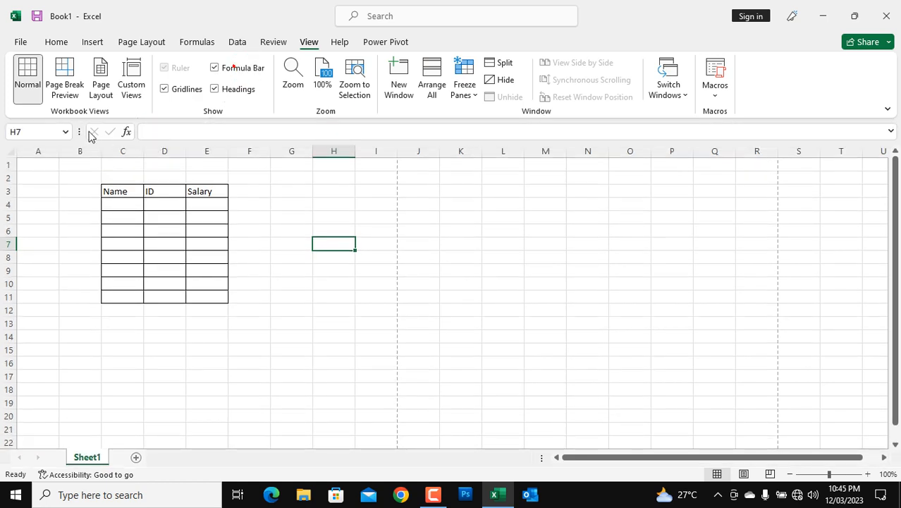
{"action": "left_click", "coordinate": [232, 71]}
{"action": "left_click", "coordinate": [234, 70]}
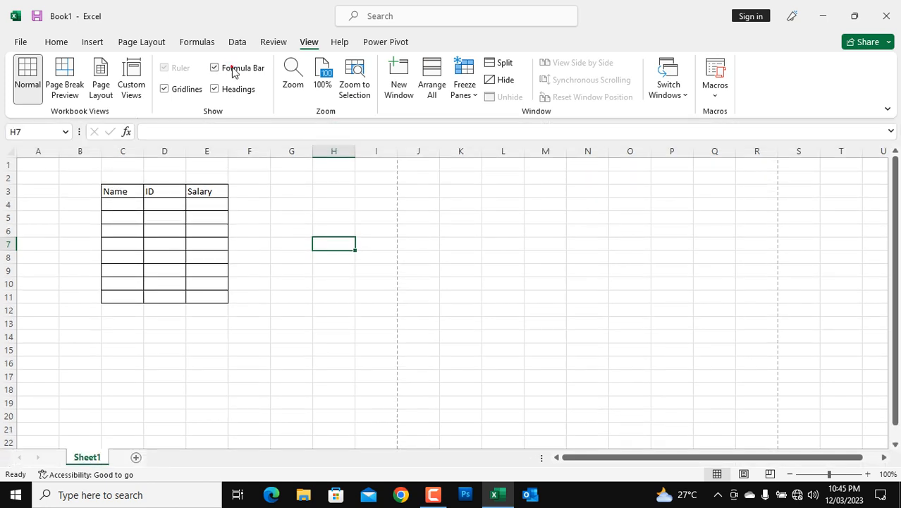
Step: Hide the gridlines and show them again, and do the same with the row and column headings
{"action": "left_click", "coordinate": [178, 92]}
{"action": "left_click", "coordinate": [178, 92]}
{"action": "left_click", "coordinate": [235, 90]}
{"action": "left_click", "coordinate": [236, 90]}
{"action": "left_click", "coordinate": [223, 90]}
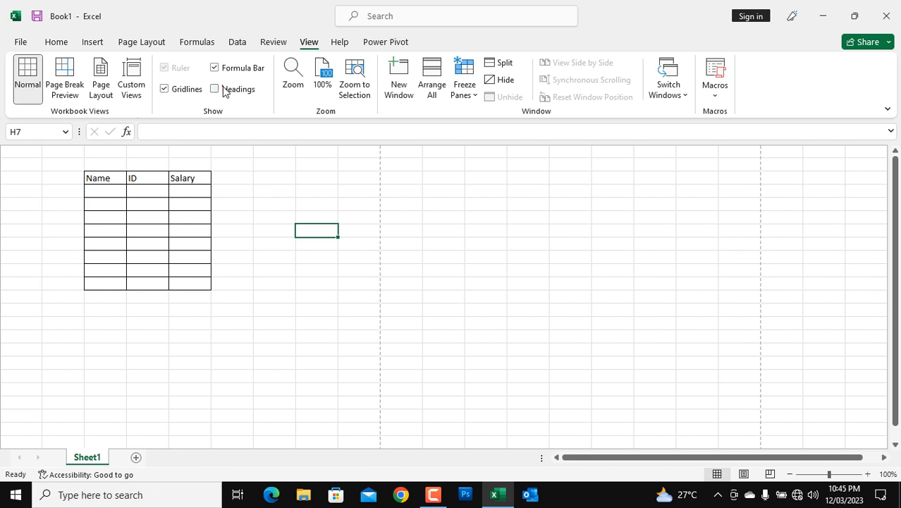
{"action": "left_click", "coordinate": [216, 89]}
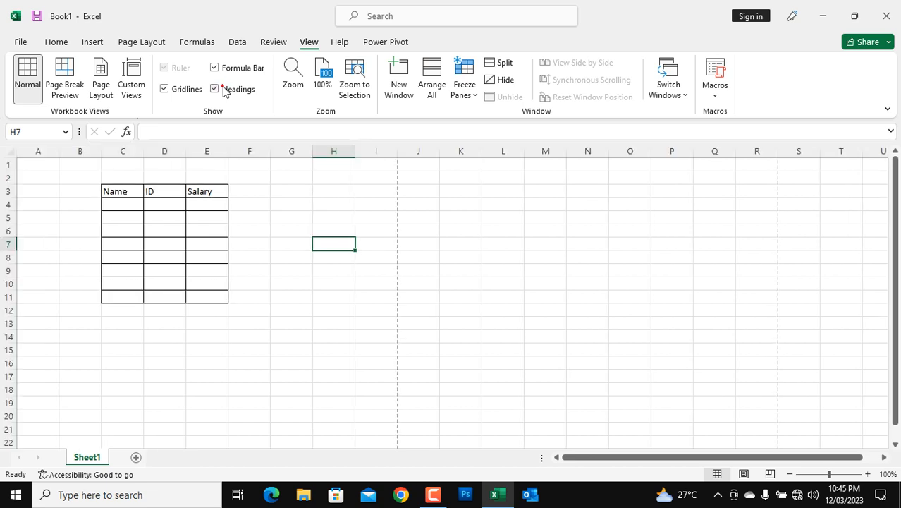
Step: Open the zoom magnification options and cancel without choosing one
{"action": "left_click", "coordinate": [289, 83]}
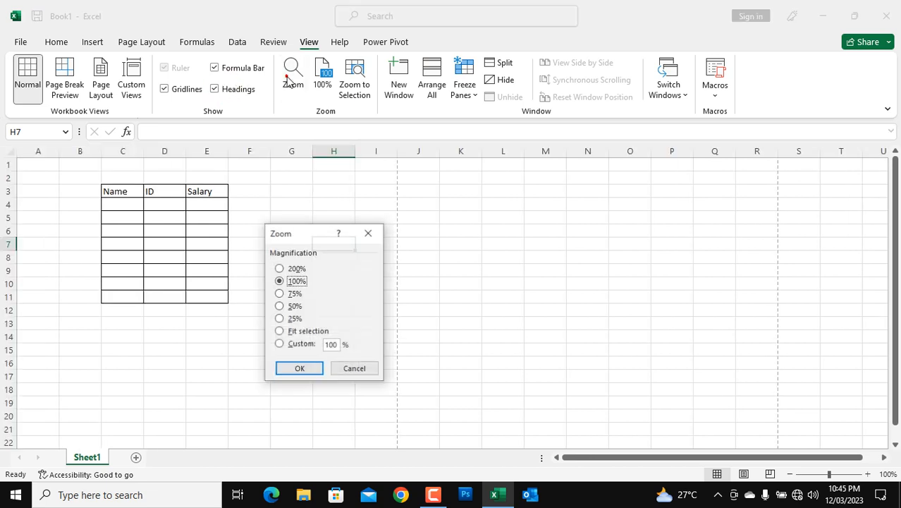
{"action": "left_click", "coordinate": [353, 369]}
Step: Freeze the panes at cell B4 and scroll through the rows to test the frozen table header
{"action": "left_click", "coordinate": [465, 90]}
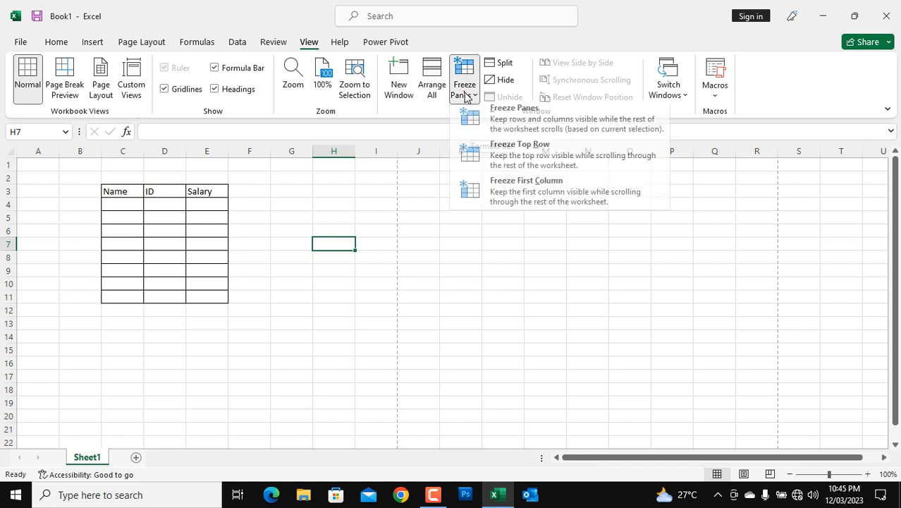
{"action": "left_click", "coordinate": [106, 220]}
{"action": "left_click", "coordinate": [85, 203]}
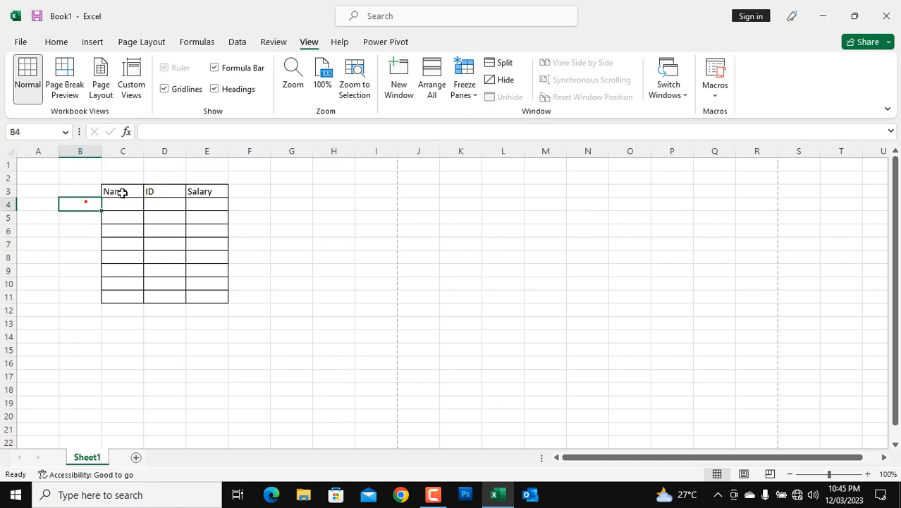
{"action": "left_click", "coordinate": [467, 95]}
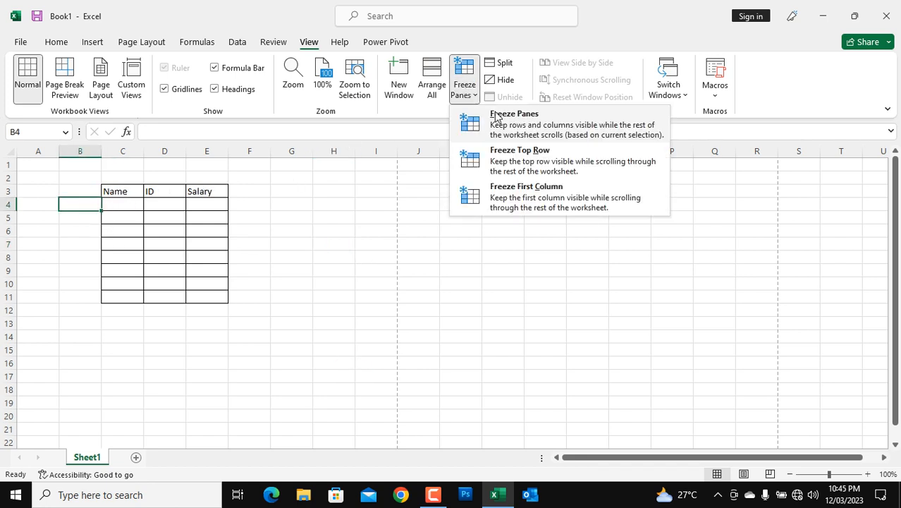
{"action": "left_click", "coordinate": [520, 122]}
{"action": "scroll", "coordinate": [220, 237], "scroll_direction": "down", "scroll_amount": 3}
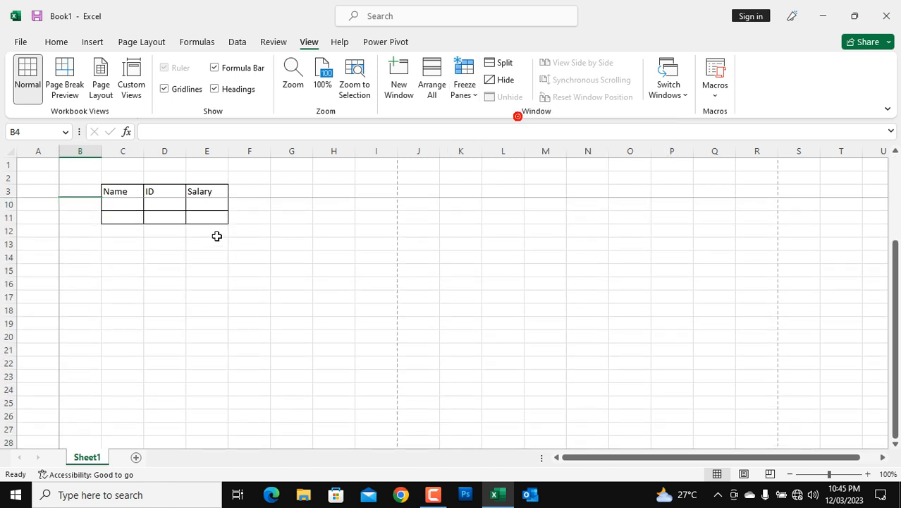
{"action": "scroll", "coordinate": [217, 235], "scroll_direction": "up", "scroll_amount": 3}
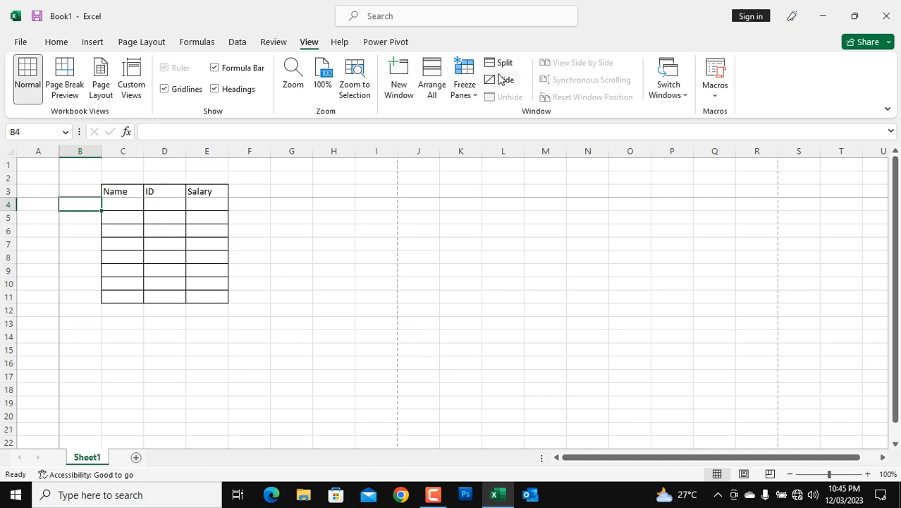
Step: Select cell F8, split the worksheet window there, and remove the split
{"action": "left_click", "coordinate": [418, 240]}
{"action": "left_click", "coordinate": [247, 259]}
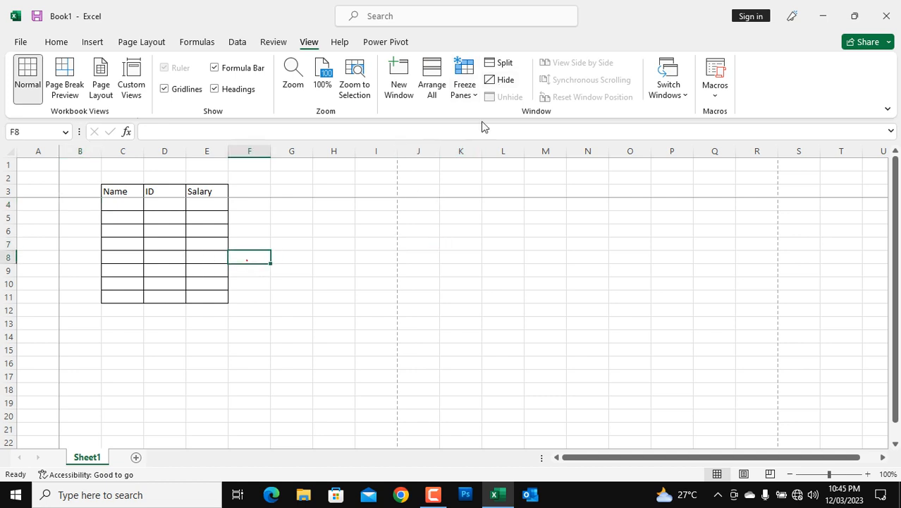
{"action": "left_click", "coordinate": [500, 63]}
{"action": "left_click", "coordinate": [500, 63]}
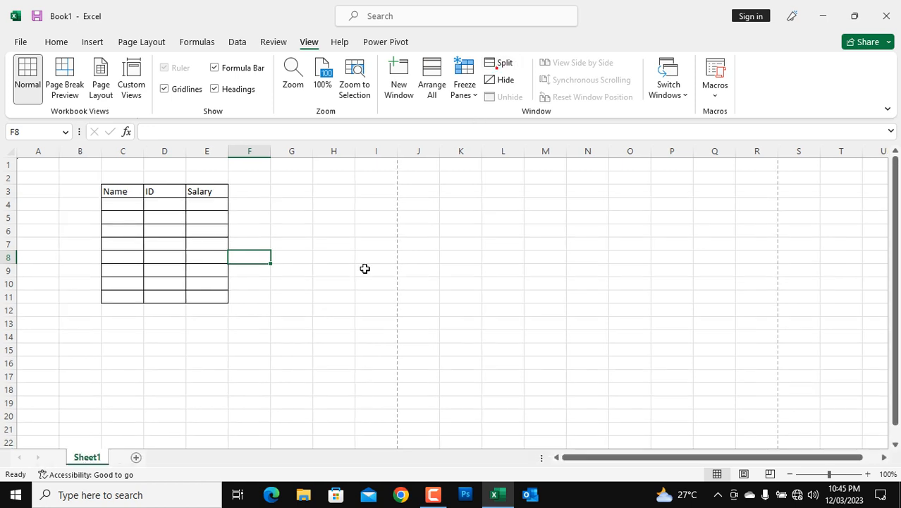
Step: Return to the Home commands and select the empty cell G7 beside the table
{"action": "left_click", "coordinate": [333, 285]}
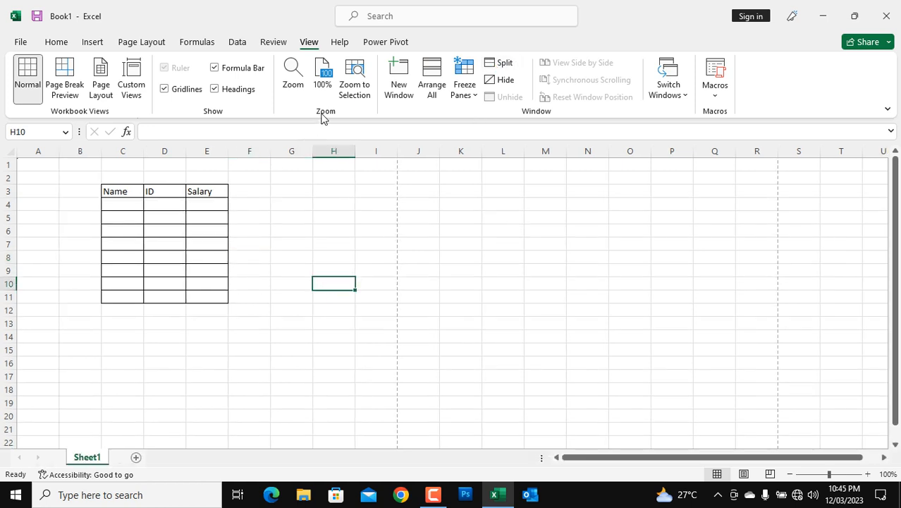
{"action": "left_click", "coordinate": [59, 43]}
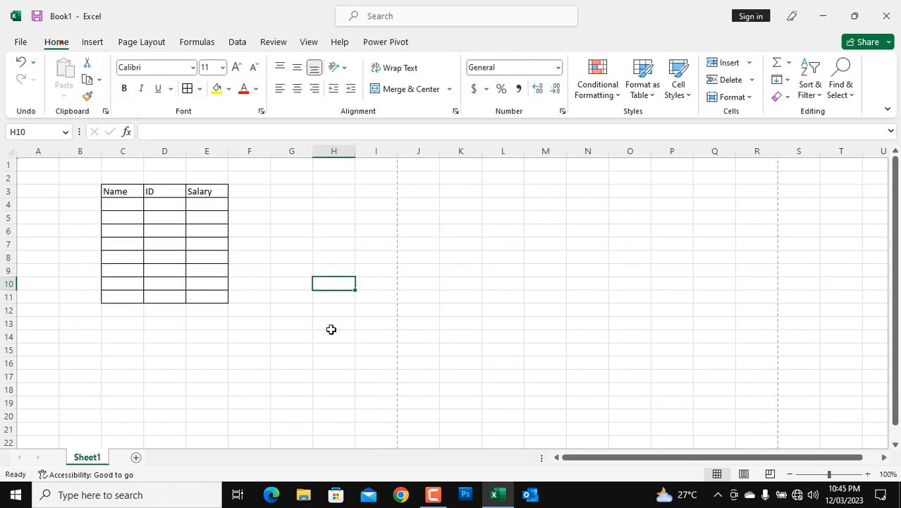
{"action": "left_click", "coordinate": [288, 243]}
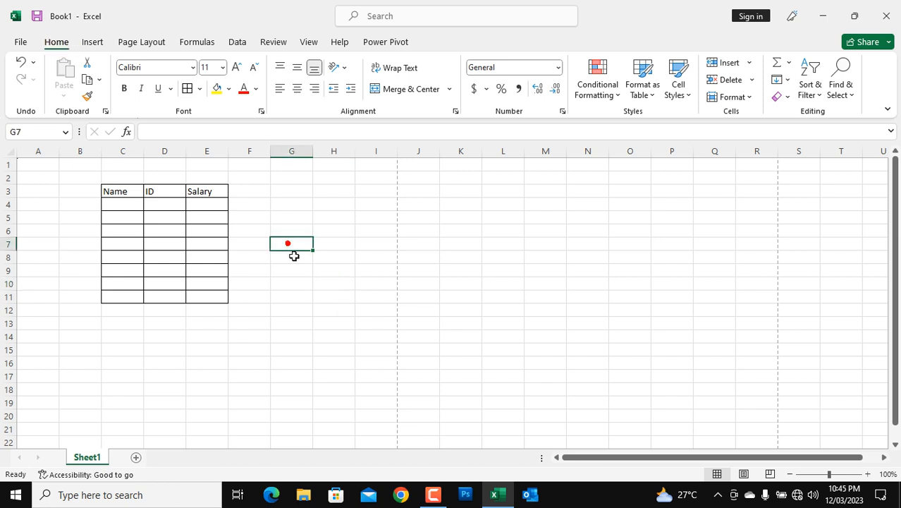